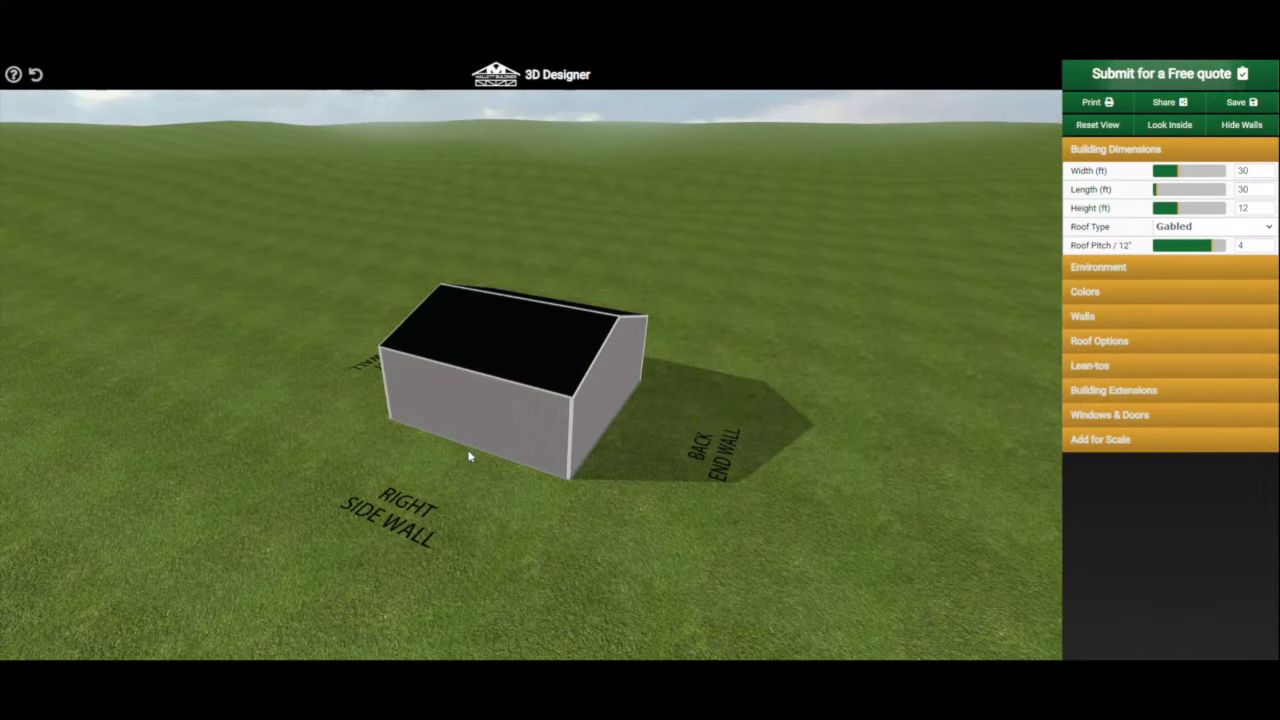
pyautogui.moveTo(469, 456); pyautogui.dragTo(439, 453)
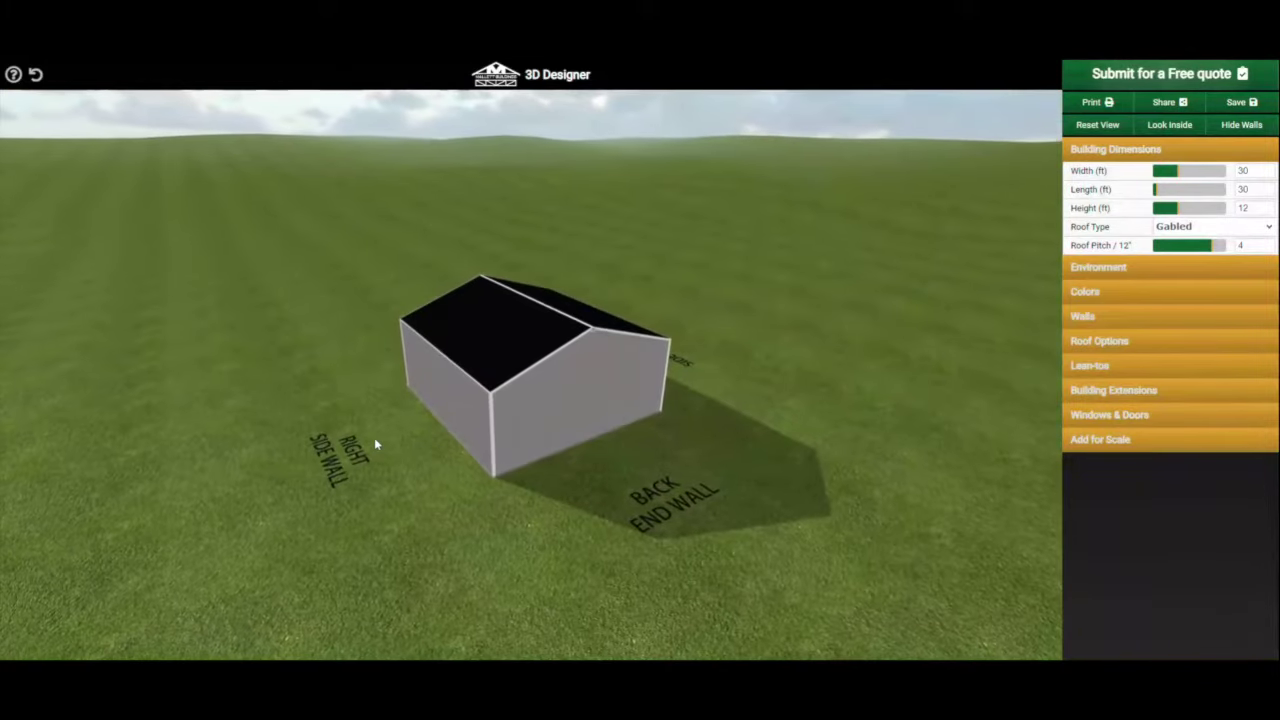
pyautogui.moveTo(406, 443); pyautogui.dragTo(363, 434)
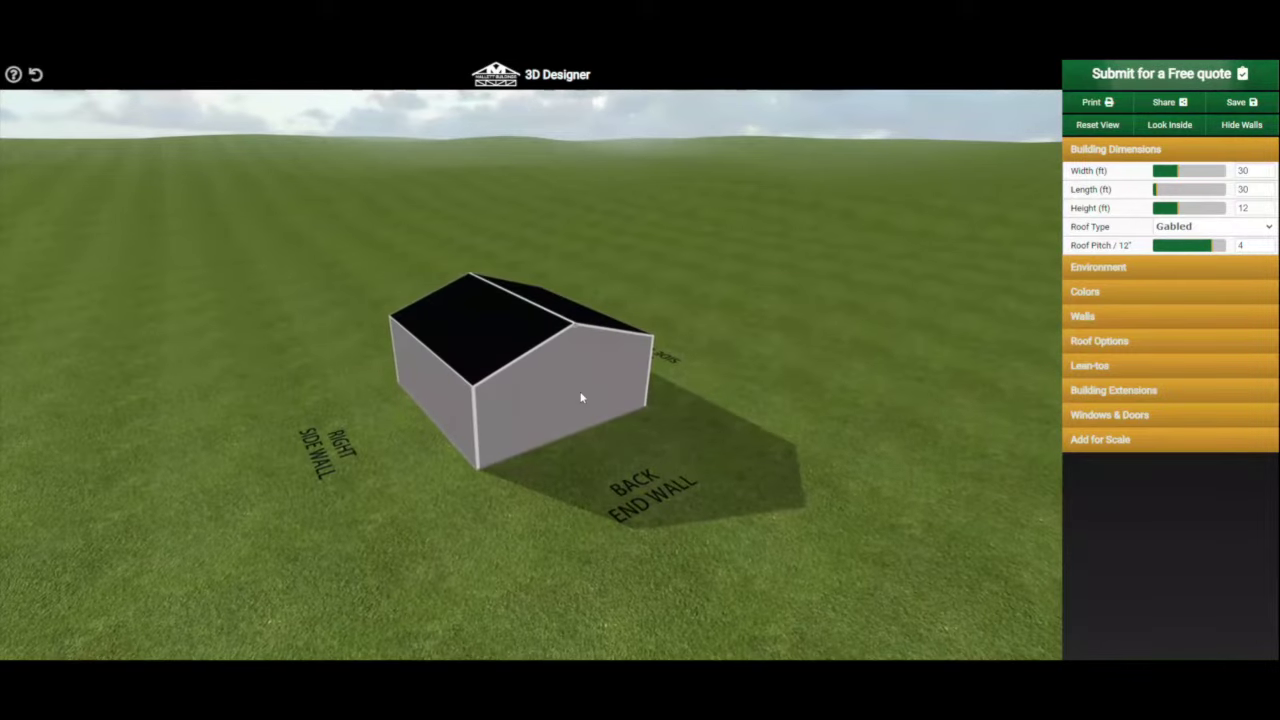
pyautogui.scroll(-7, 581, 398)
pyautogui.scroll(3, 581, 398)
pyautogui.scroll(3, 581, 398)
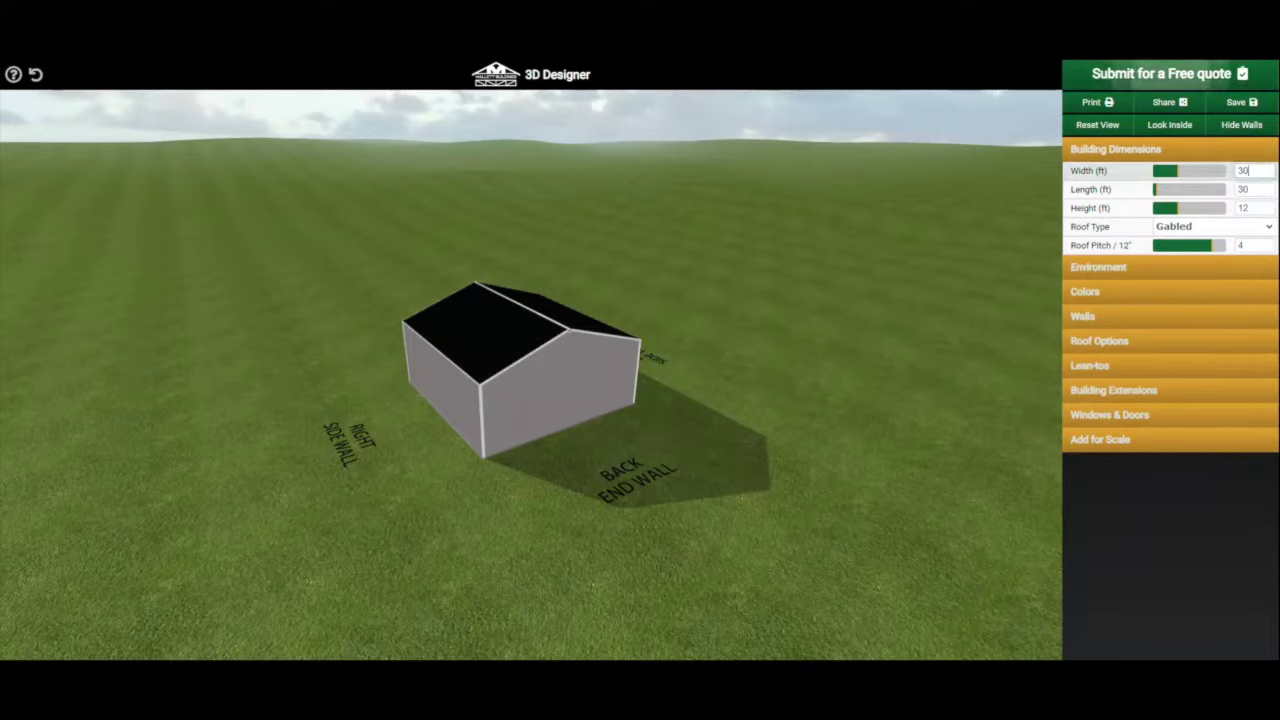
# Step: Set the building's width to 40 ft, enter a length of 60 ft, and reduce the length to 52 ft
pyautogui.press('Return')
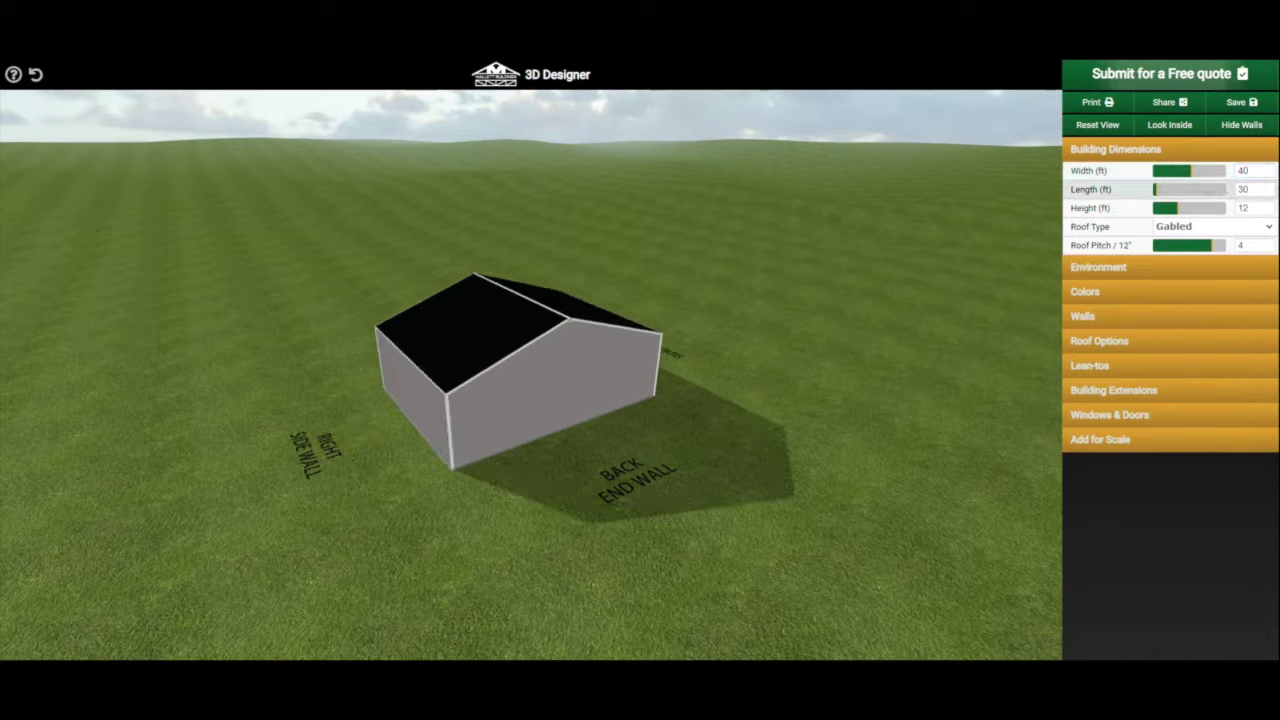
pyautogui.press('BackSpace')
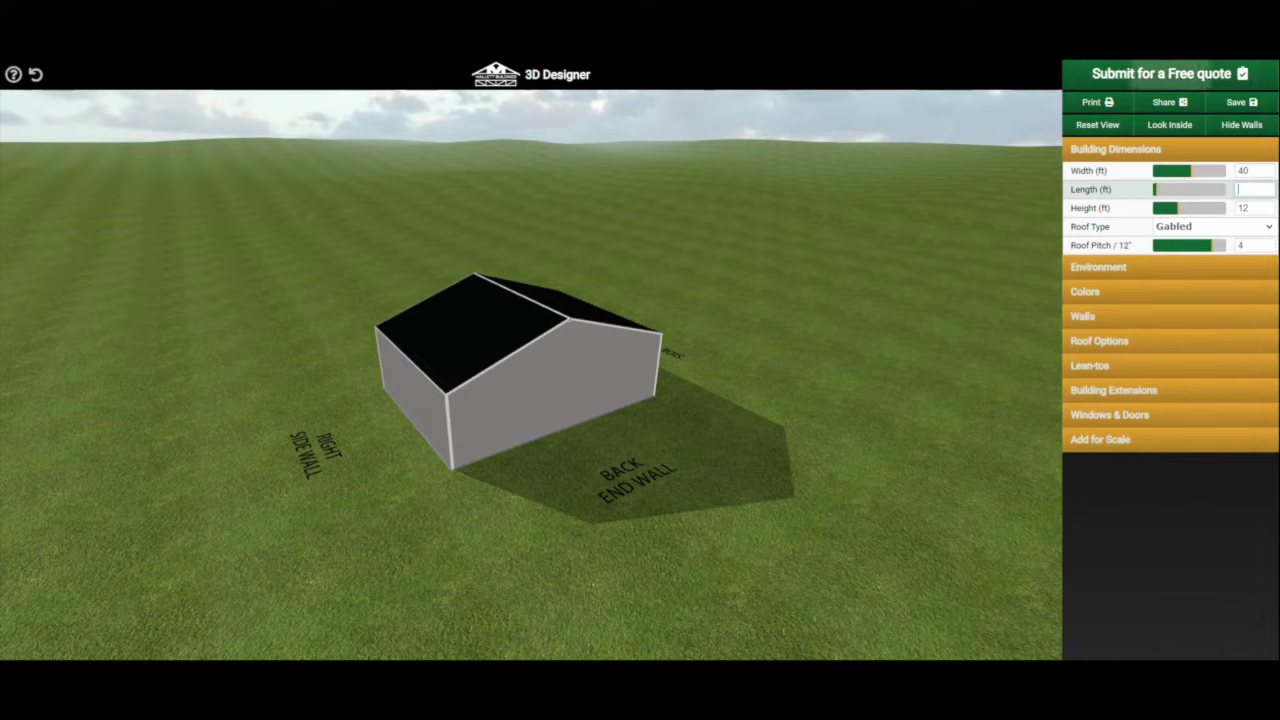
pyautogui.press('Return')
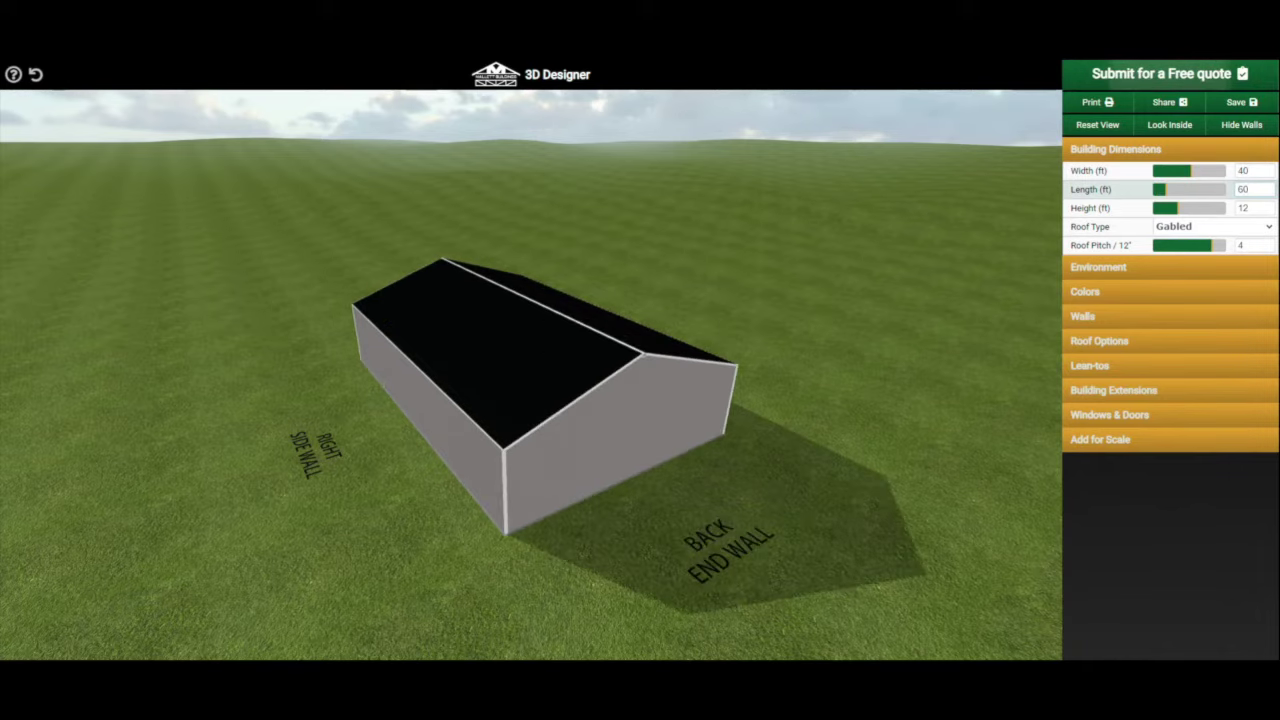
pyautogui.moveTo(1161, 189); pyautogui.dragTo(1158, 189)
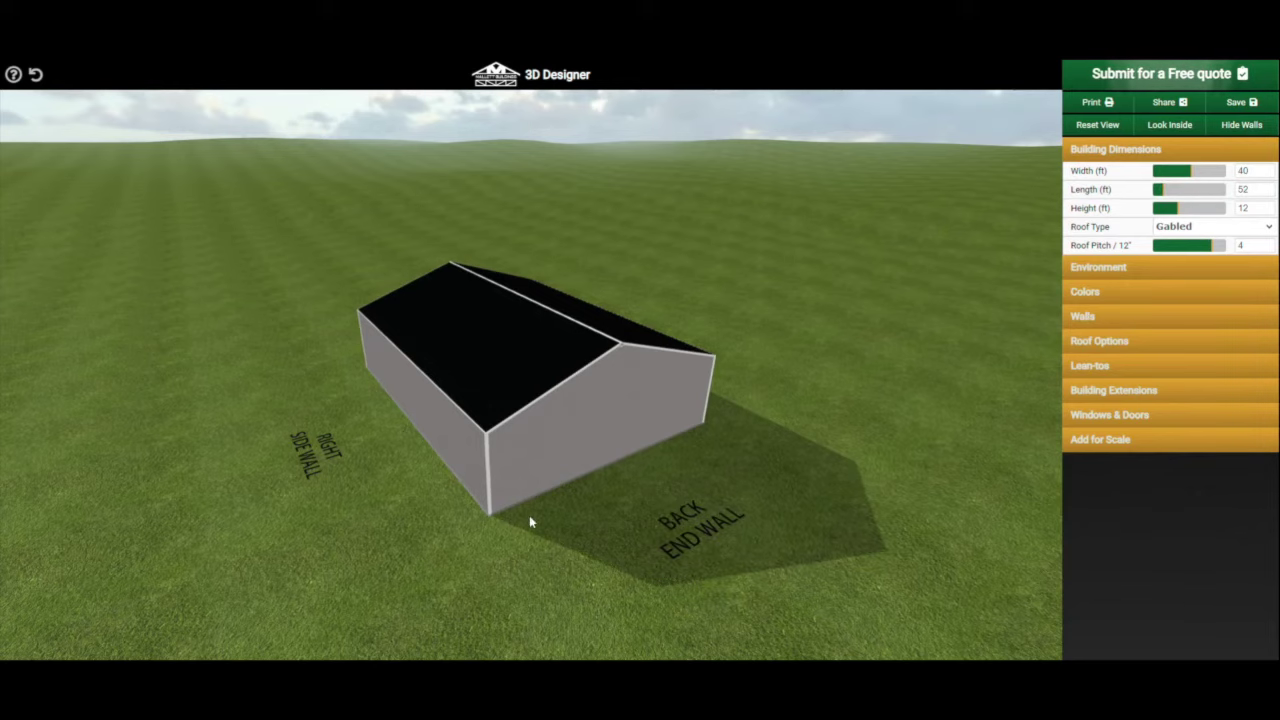
# Step: Try a taller building height, set it back to 12 ft, and set the roof pitch to 3/12
pyautogui.moveTo(546, 494); pyautogui.dragTo(682, 482)
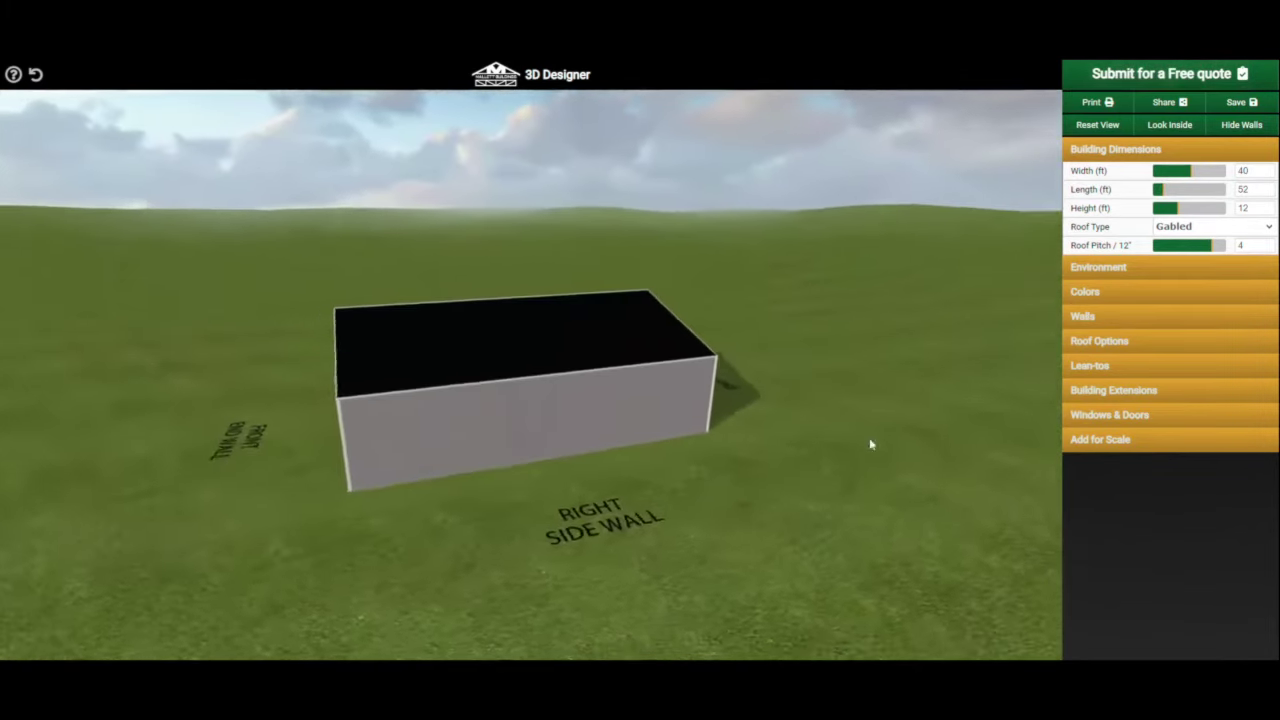
pyautogui.moveTo(1172, 208); pyautogui.dragTo(1189, 208)
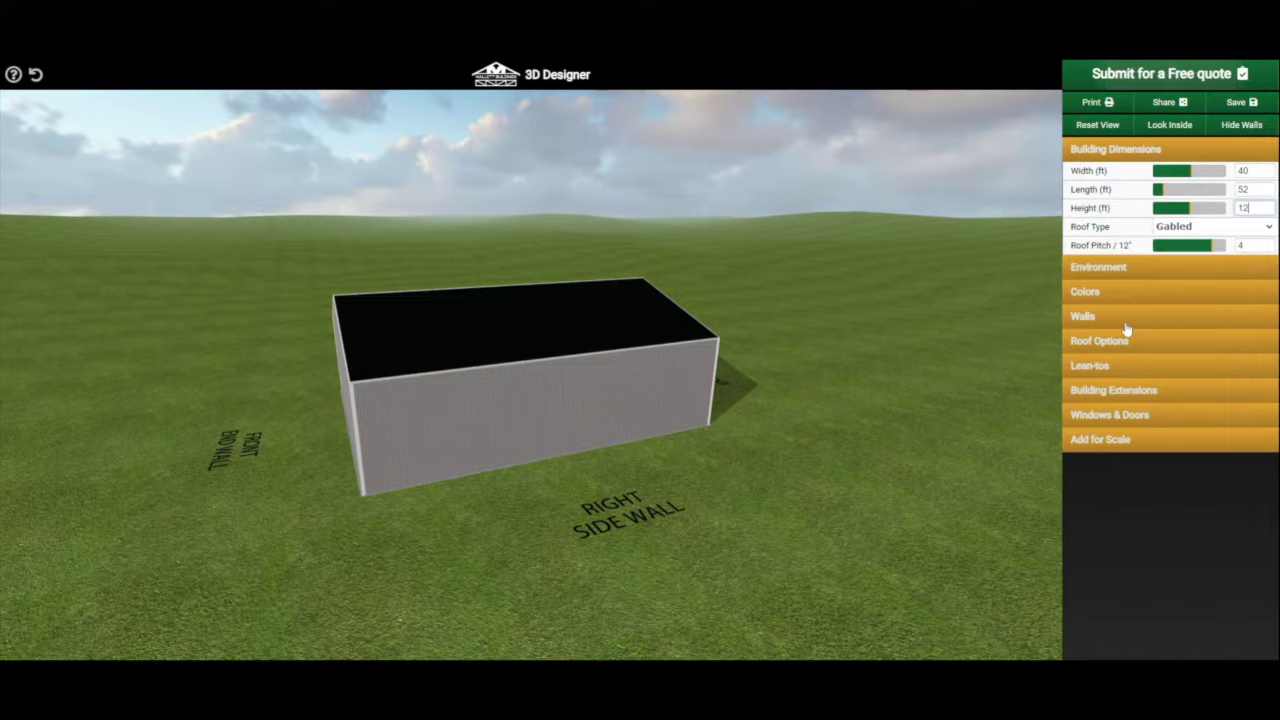
pyautogui.moveTo(601, 436); pyautogui.dragTo(631, 446)
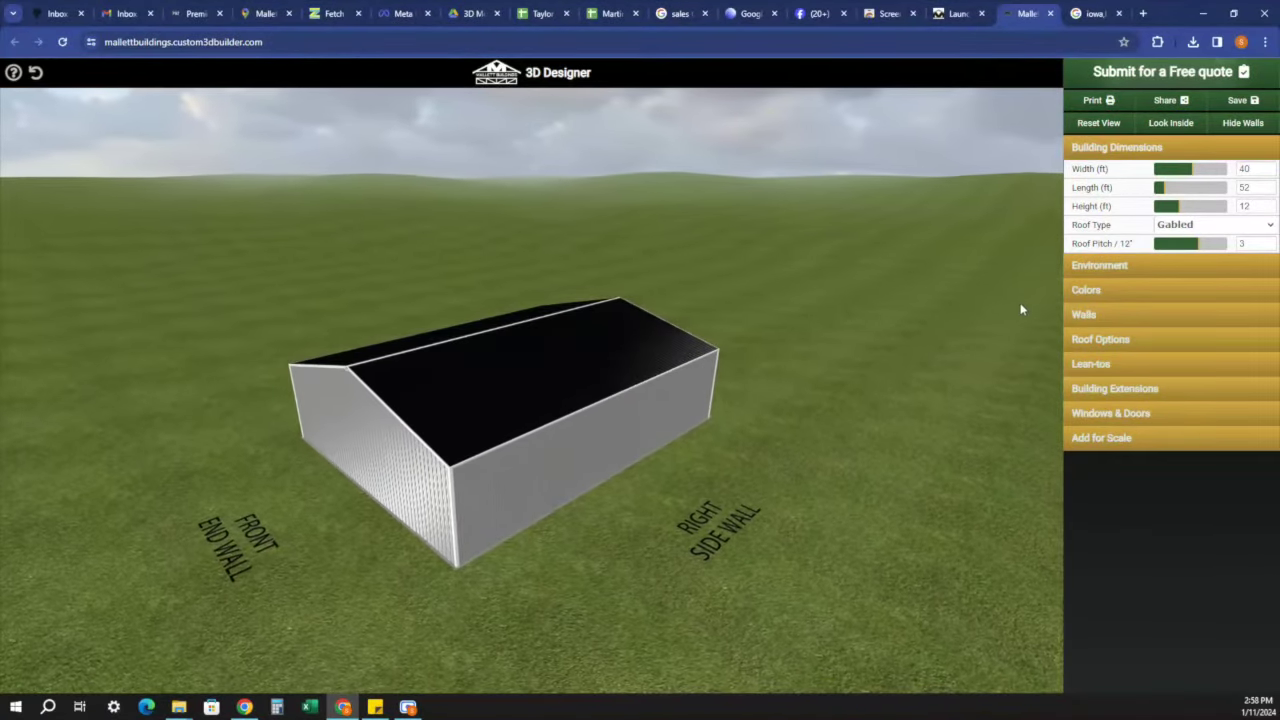
# Step: Try Charcoal as the roof color and change the roof to Crimson
pyautogui.click(1088, 291)
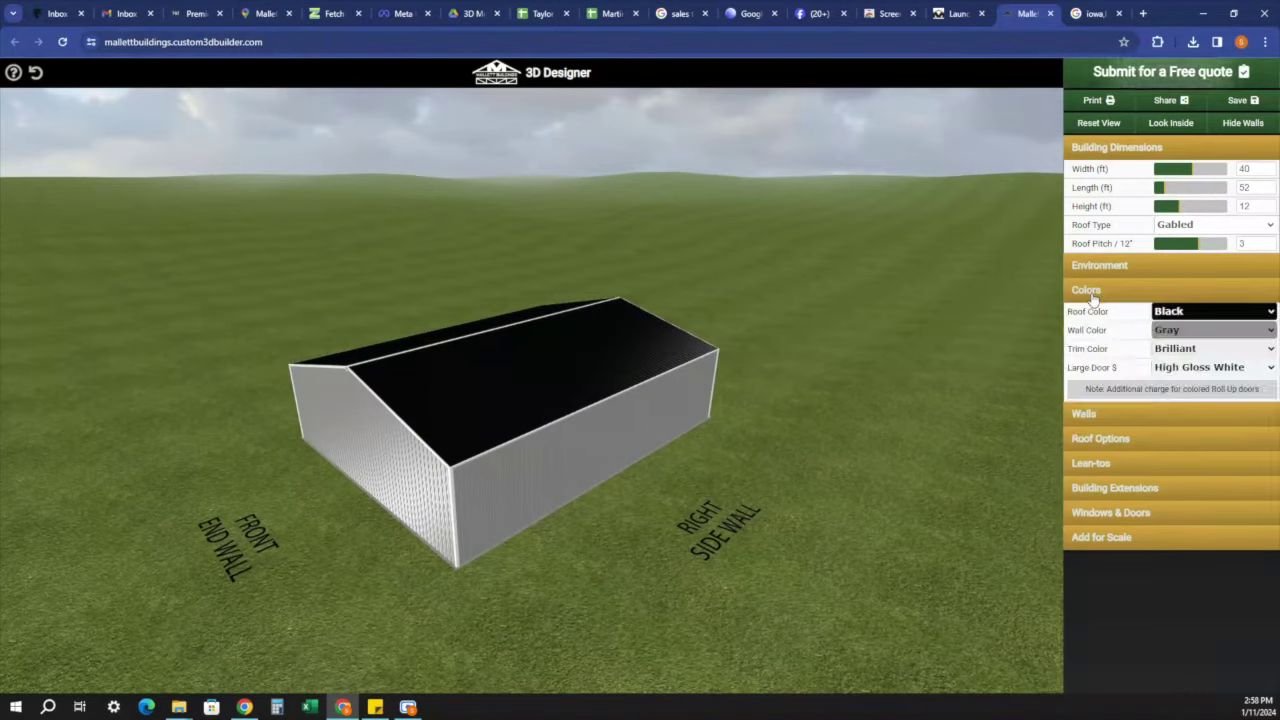
pyautogui.click(1189, 314)
pyautogui.click(1183, 342)
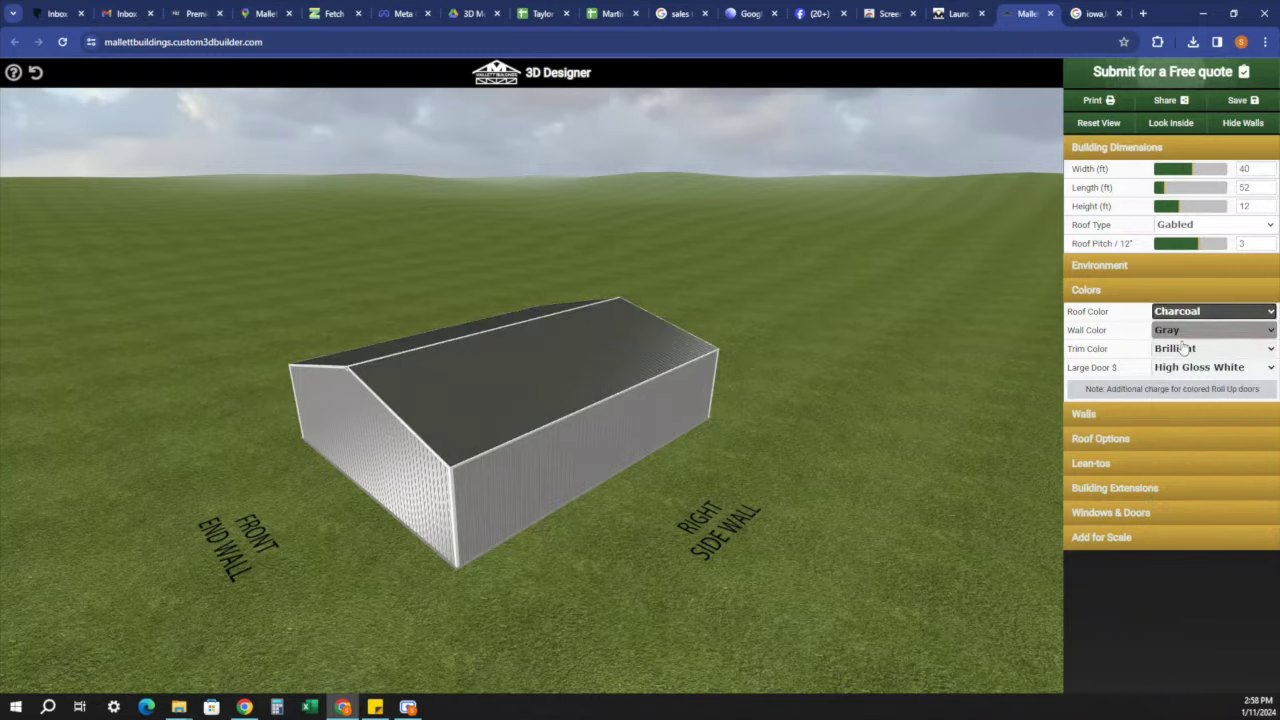
pyautogui.click(1206, 316)
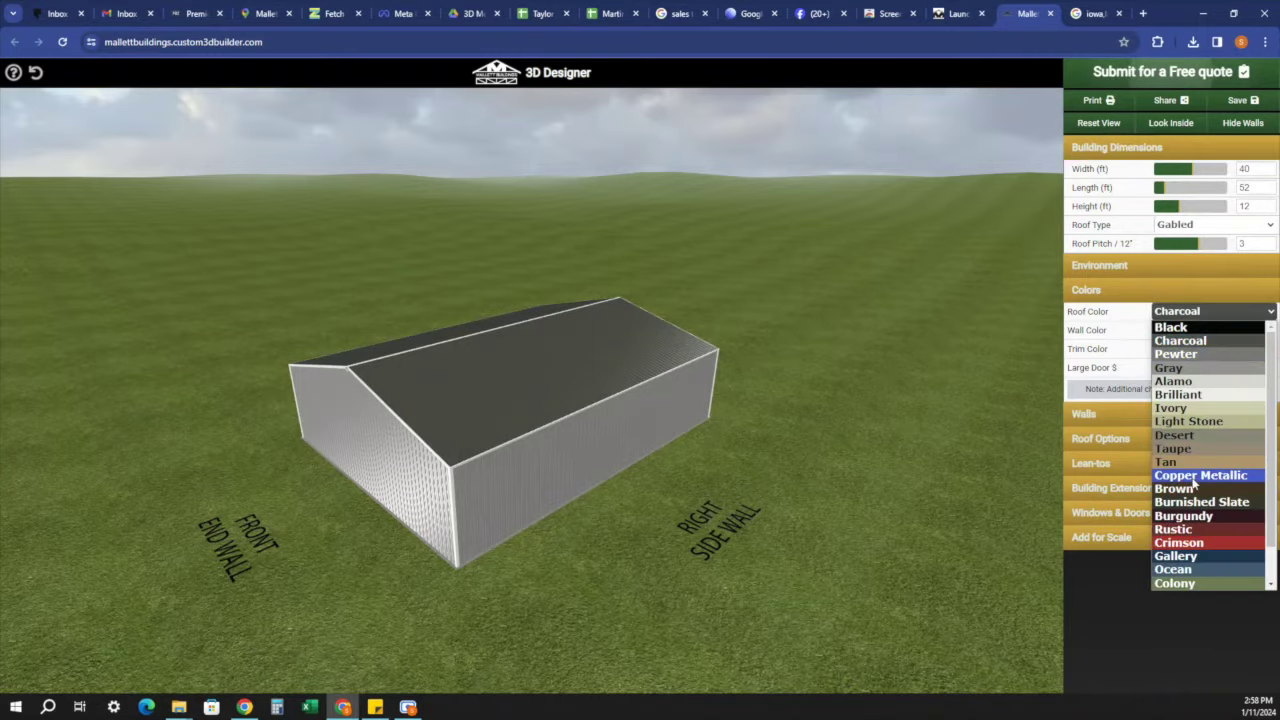
pyautogui.click(1188, 545)
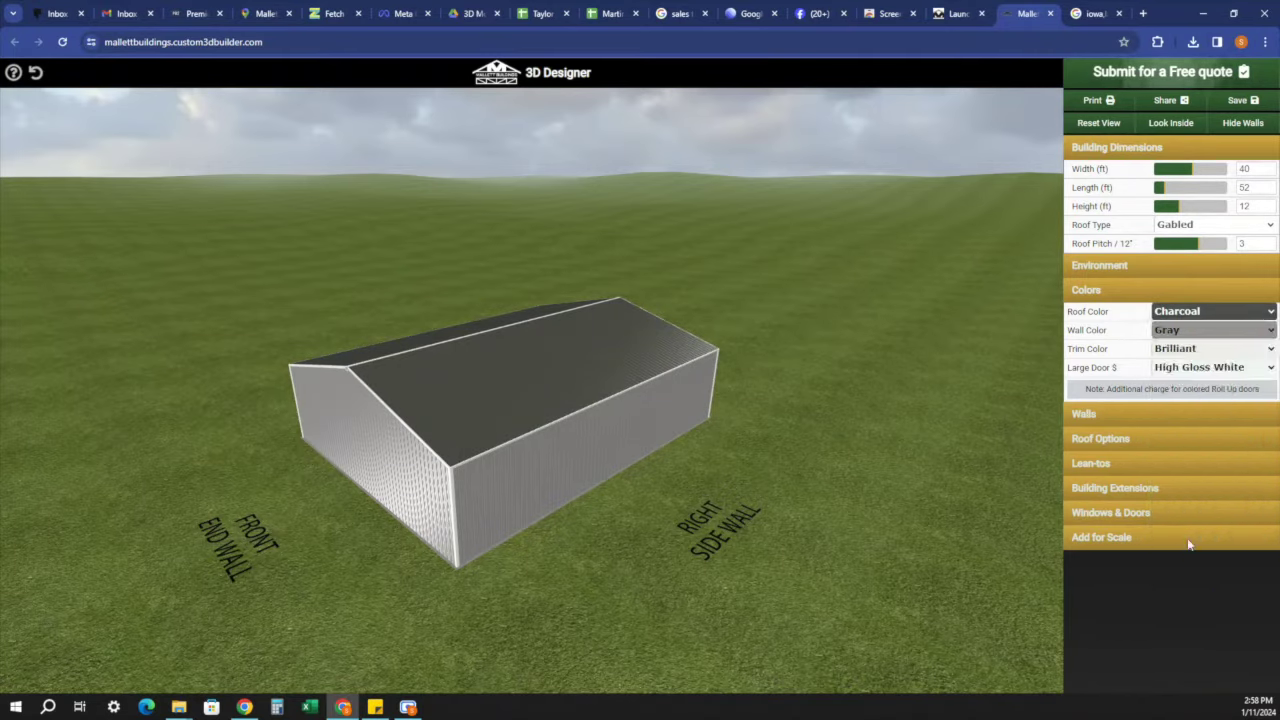
# Step: Set the wall color to Brilliant and the trim color to Black
pyautogui.click(1208, 335)
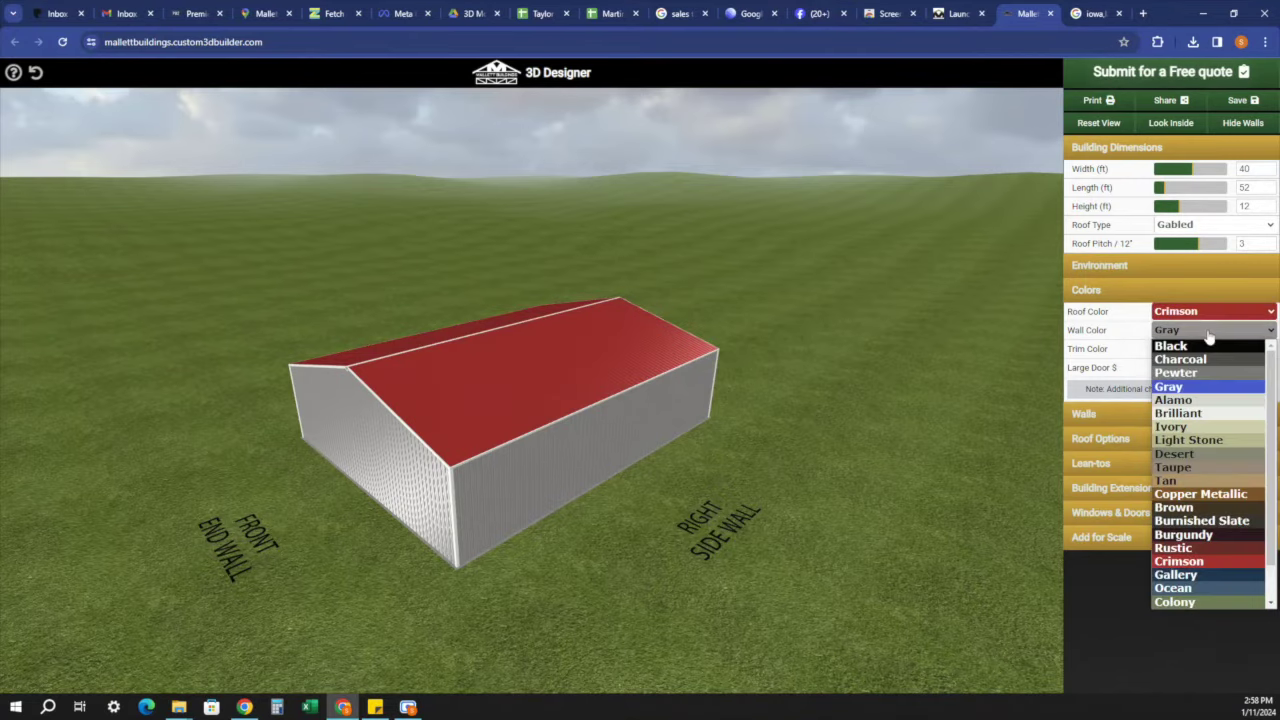
pyautogui.click(1180, 413)
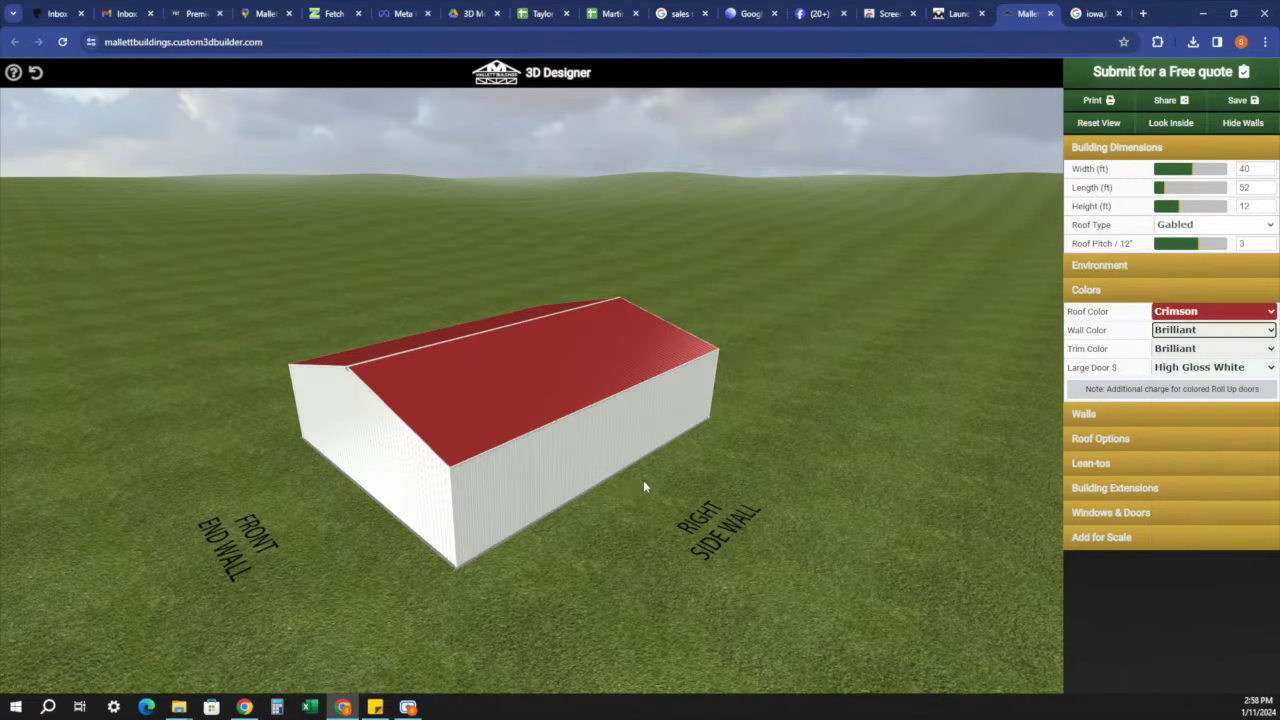
pyautogui.moveTo(641, 484); pyautogui.dragTo(714, 466)
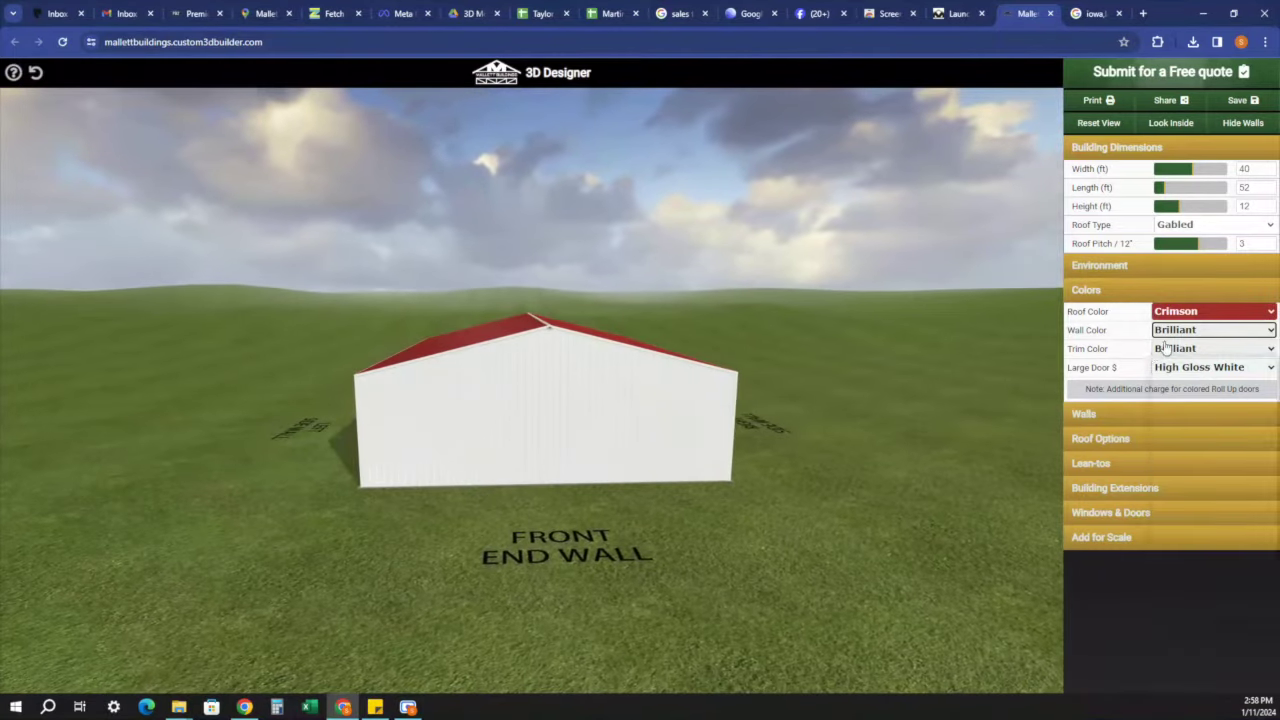
pyautogui.click(1166, 347)
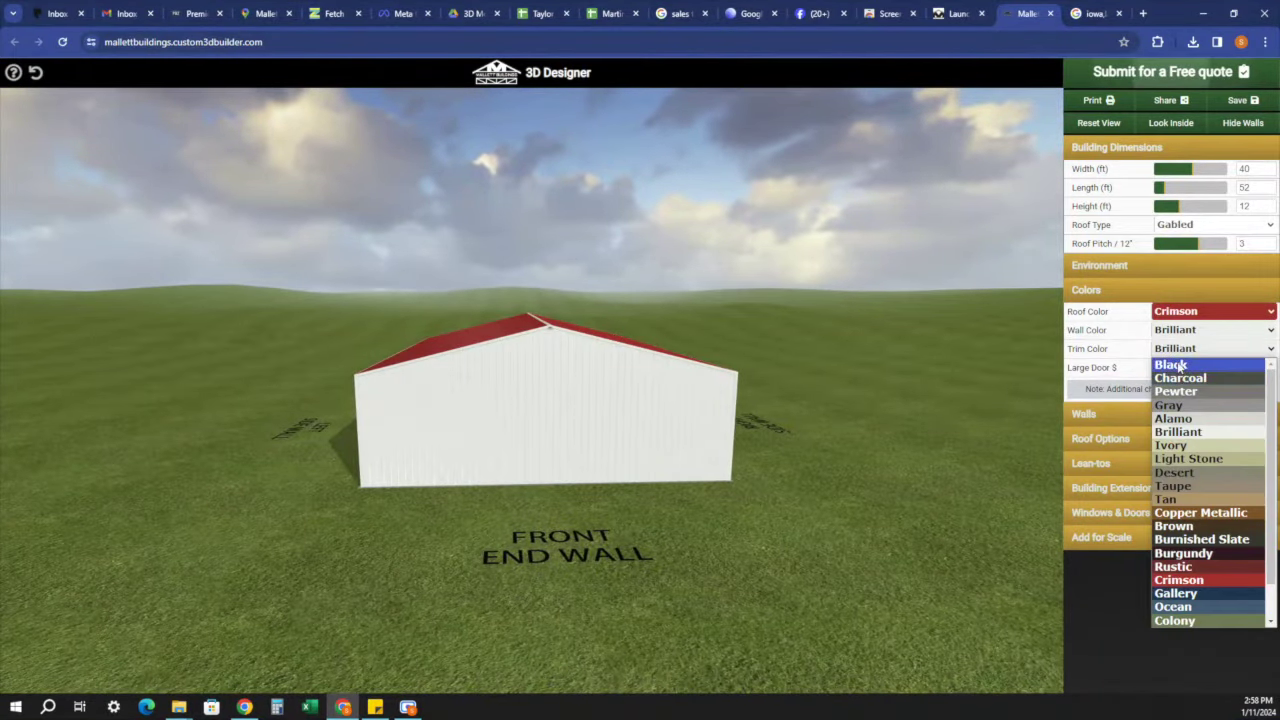
pyautogui.click(1175, 364)
pyautogui.moveTo(733, 431); pyautogui.dragTo(601, 438)
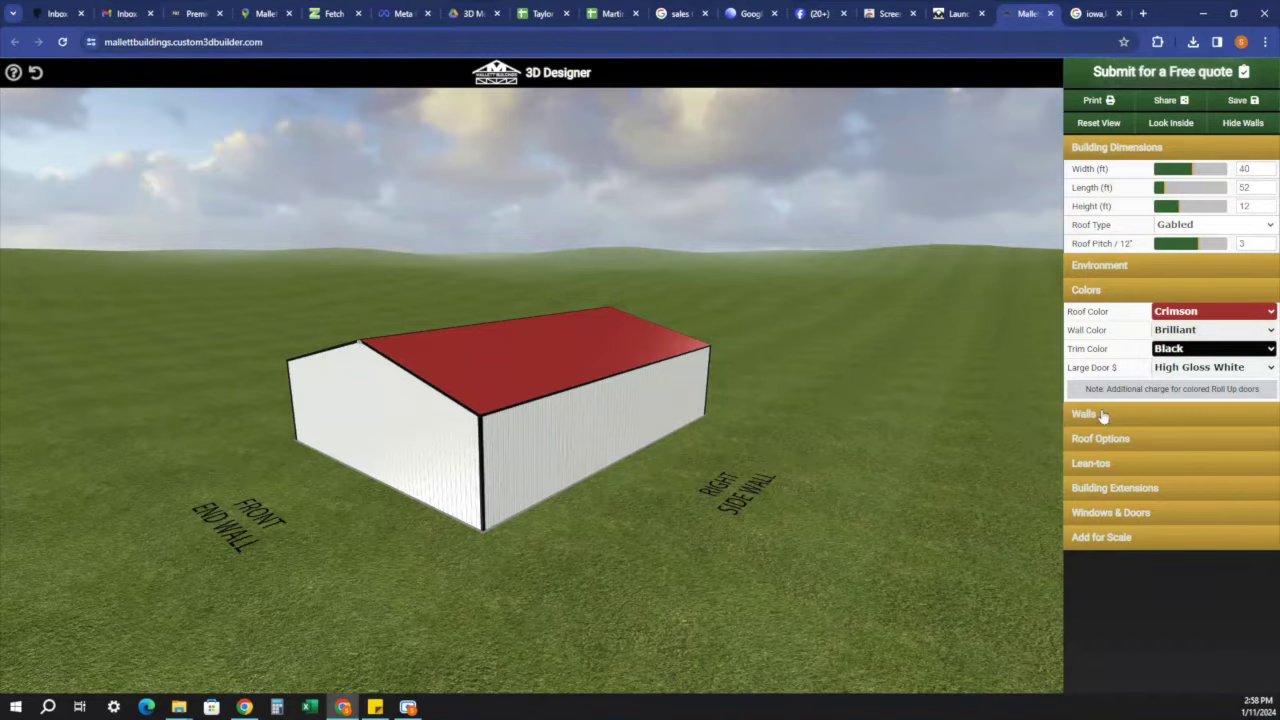
# Step: Try the Treed Vally ground environment and switch the scene to Green Mountains
pyautogui.click(1142, 267)
pyautogui.click(1180, 287)
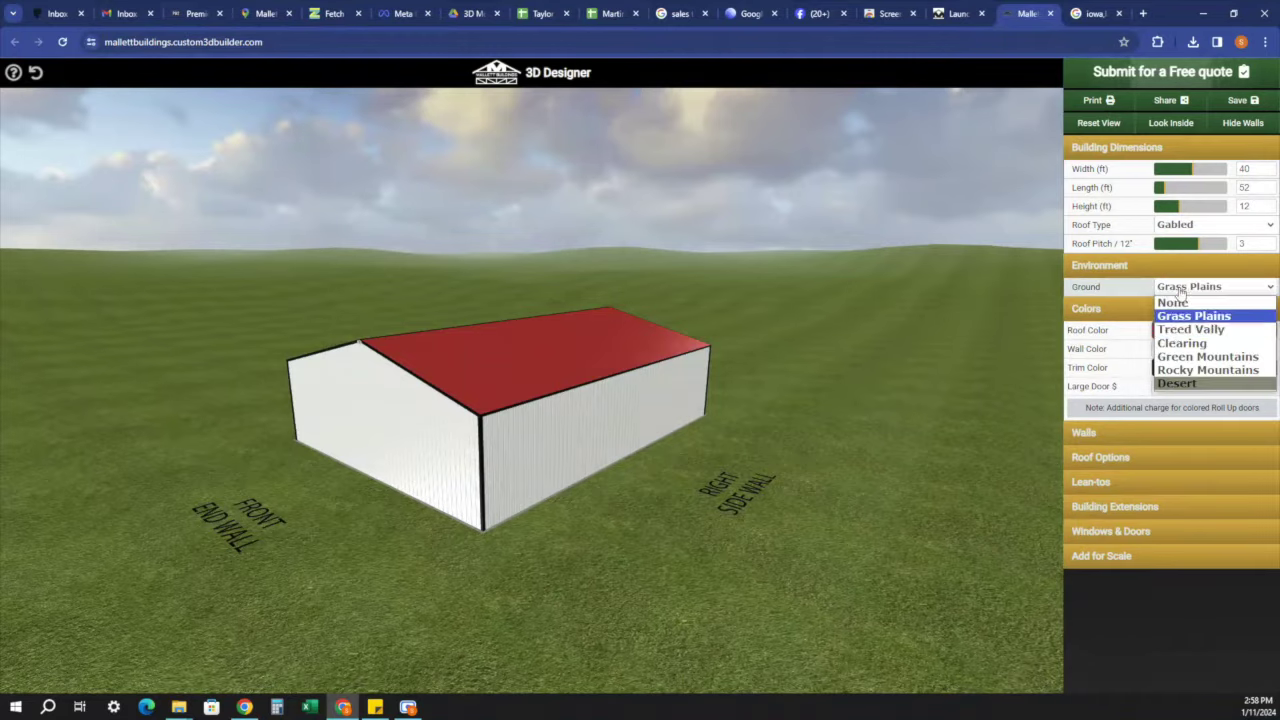
pyautogui.click(1183, 326)
pyautogui.click(1182, 287)
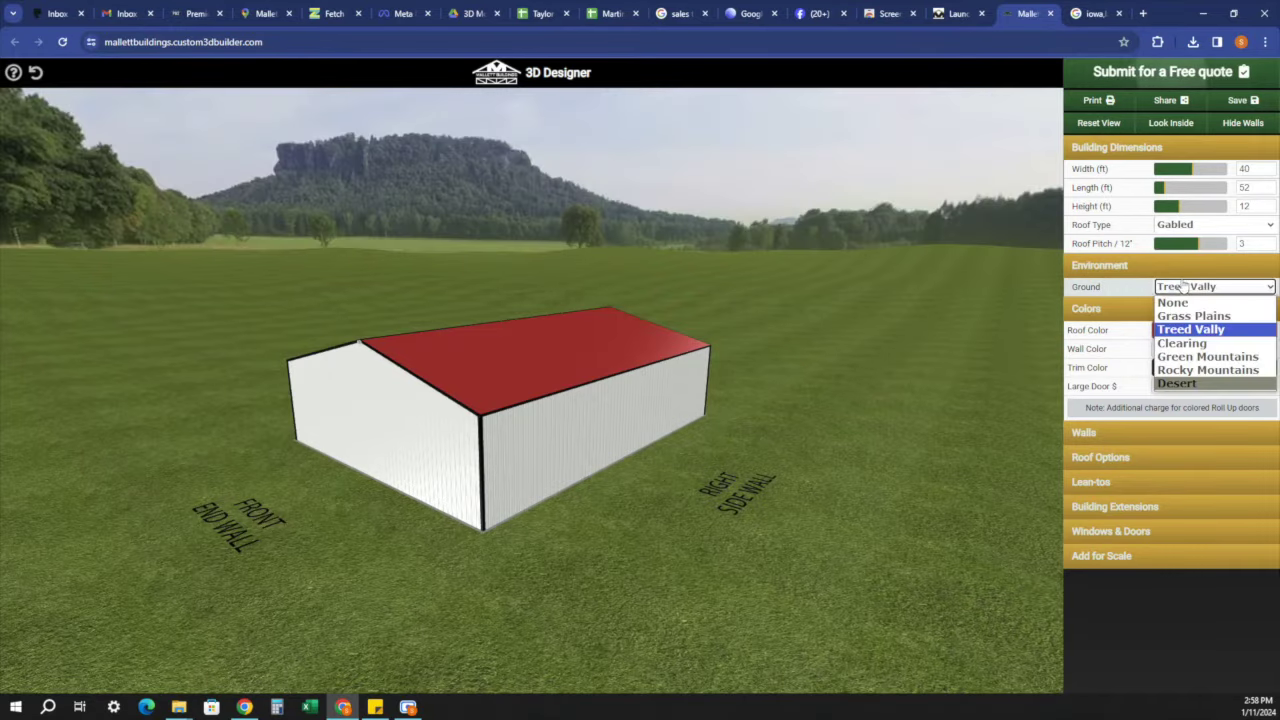
pyautogui.click(1193, 357)
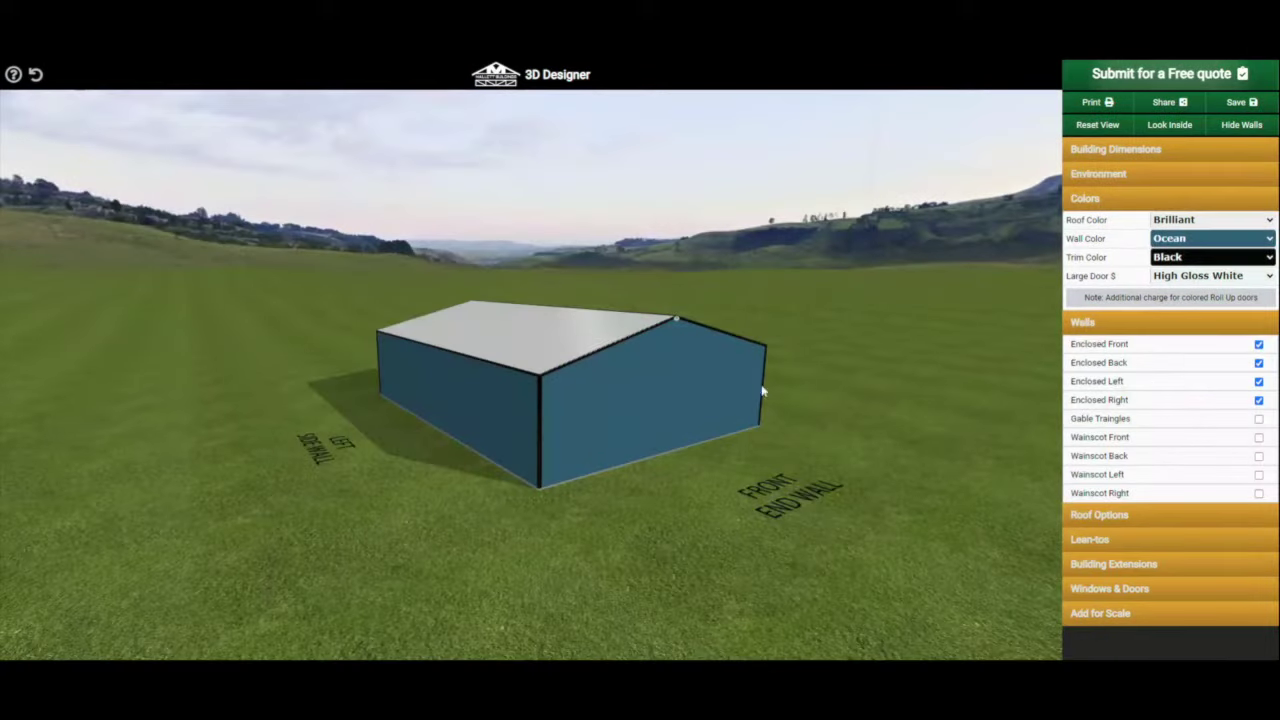
# Step: Remove the enclosed front, back, left and right walls to leave the building frame open on all sides
pyautogui.moveTo(661, 408); pyautogui.dragTo(651, 410)
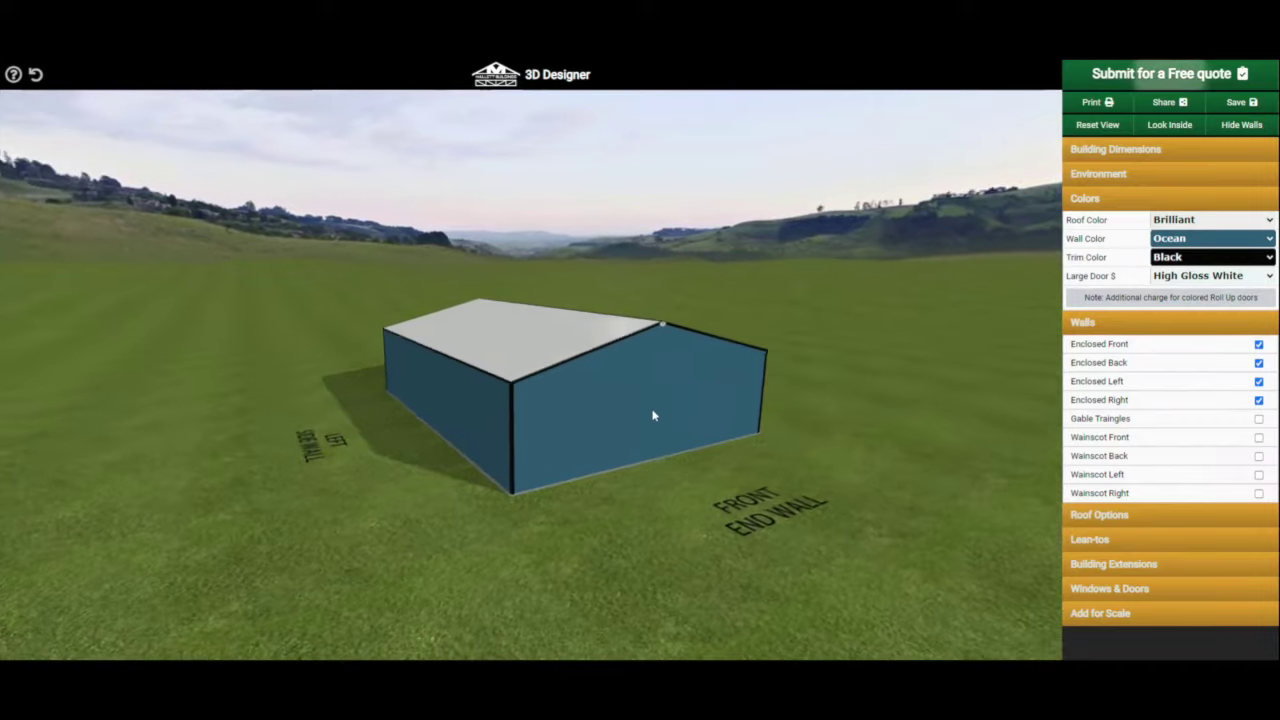
pyautogui.click(1259, 345)
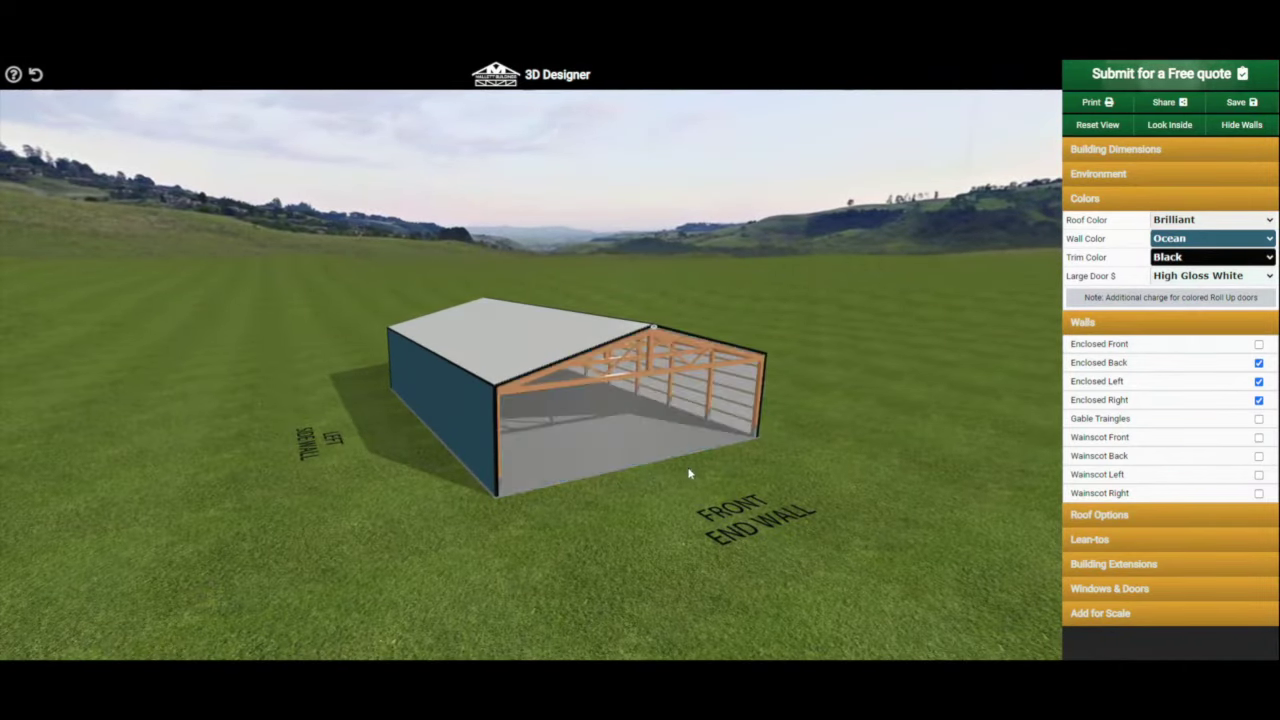
pyautogui.click(1259, 363)
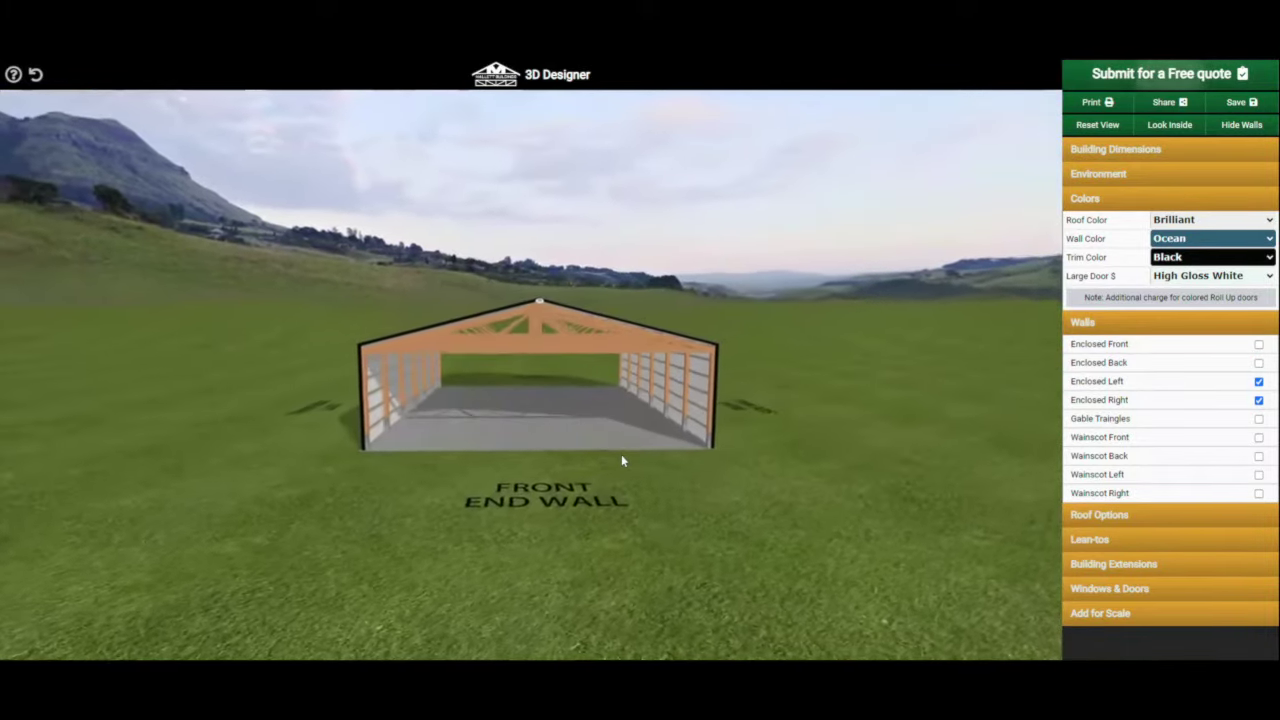
pyautogui.moveTo(614, 448); pyautogui.dragTo(651, 451)
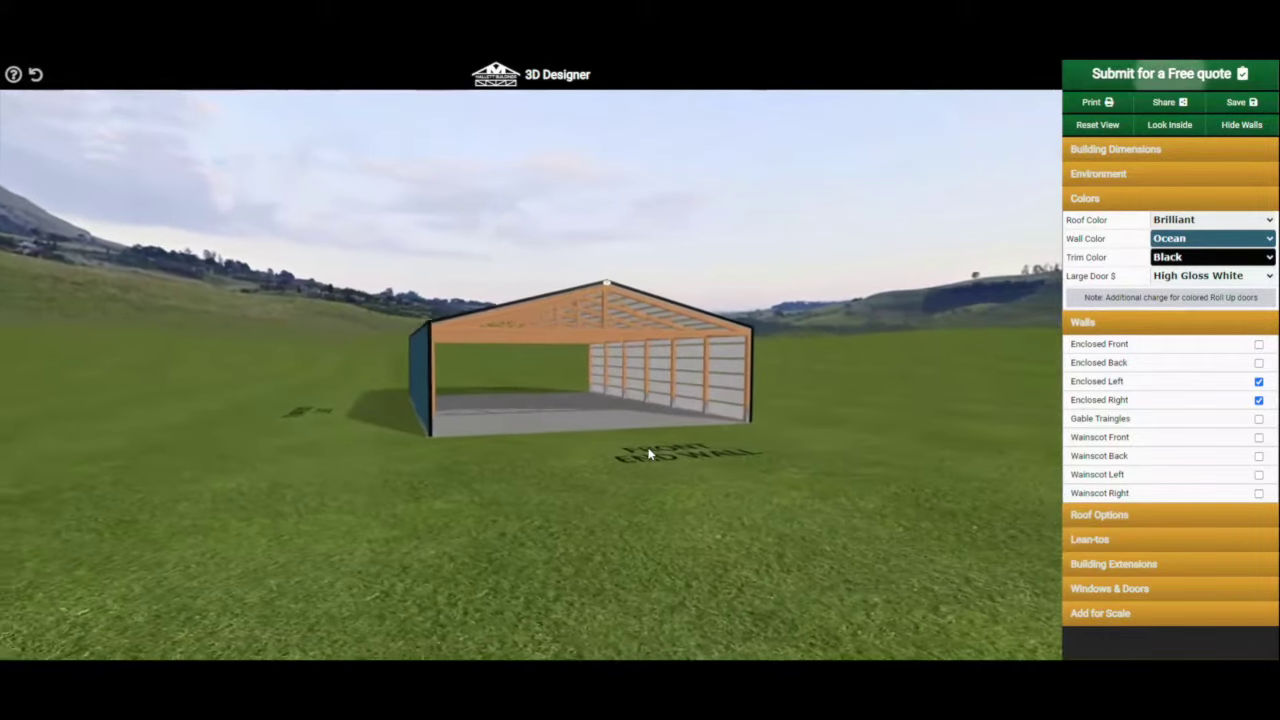
pyautogui.click(1259, 382)
pyautogui.click(1259, 400)
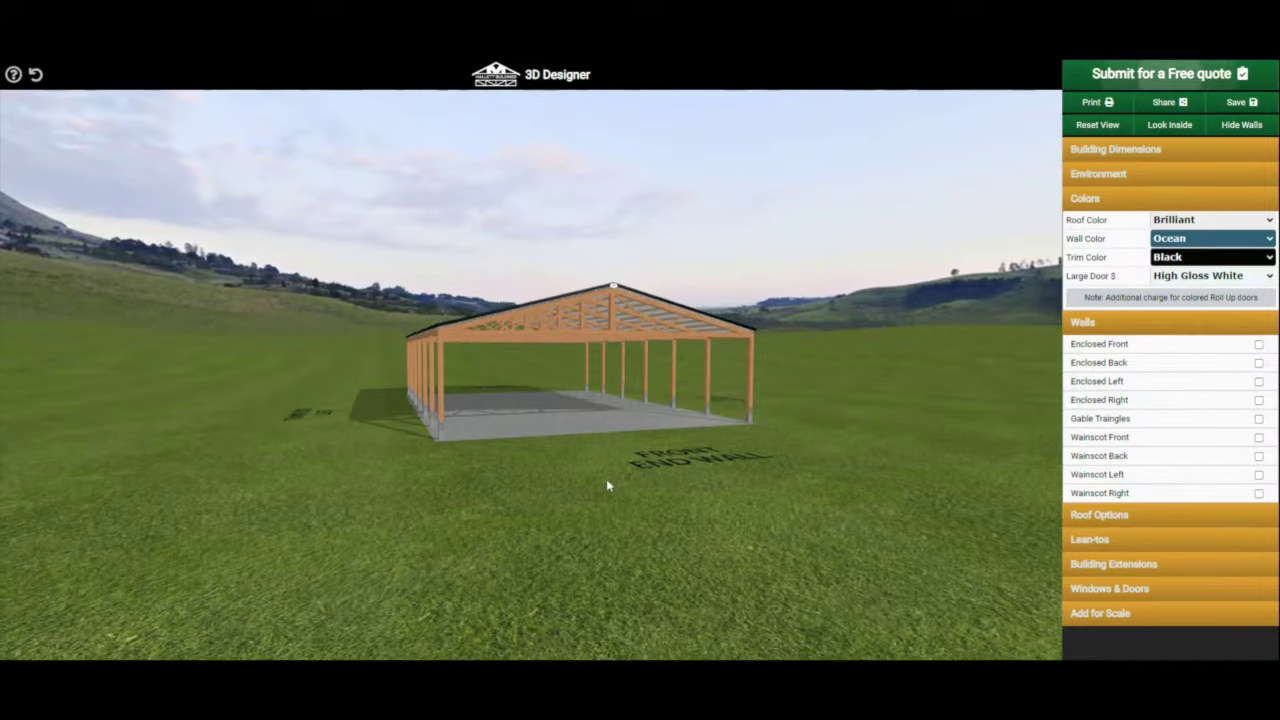
# Step: Enclose the front, back, left and right walls of the open building again
pyautogui.moveTo(606, 486); pyautogui.dragTo(610, 486)
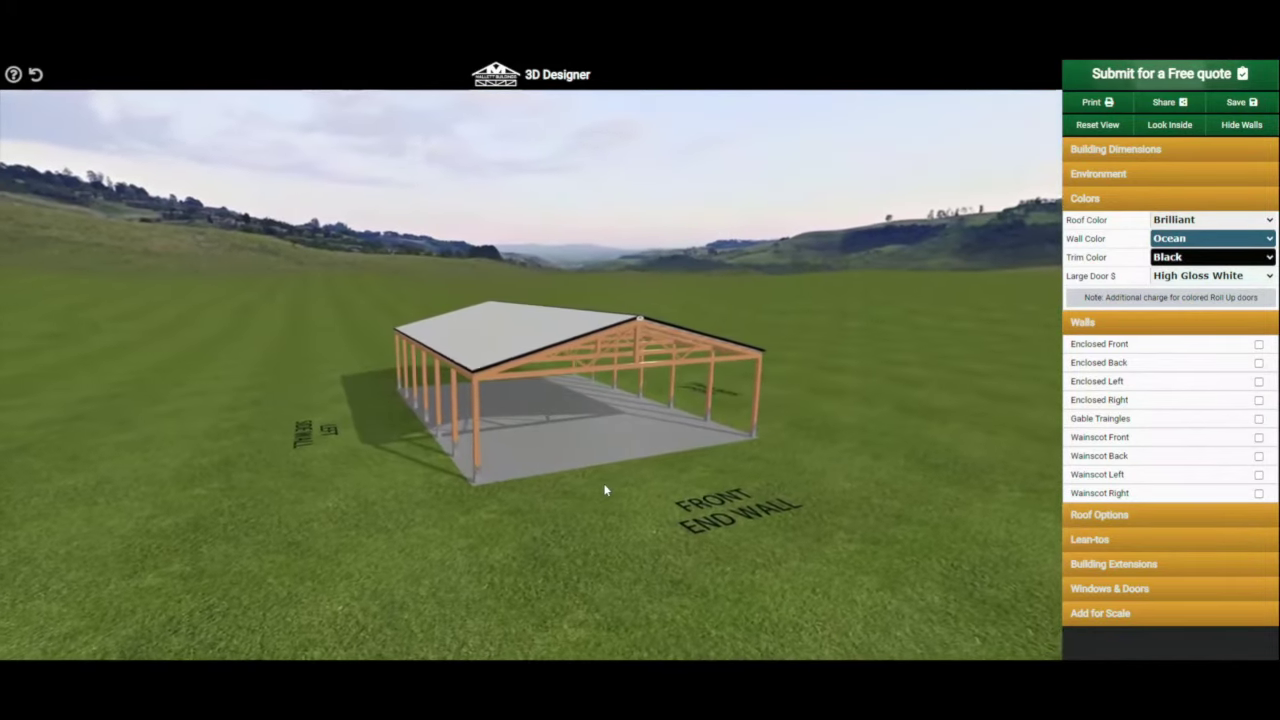
pyautogui.click(1259, 344)
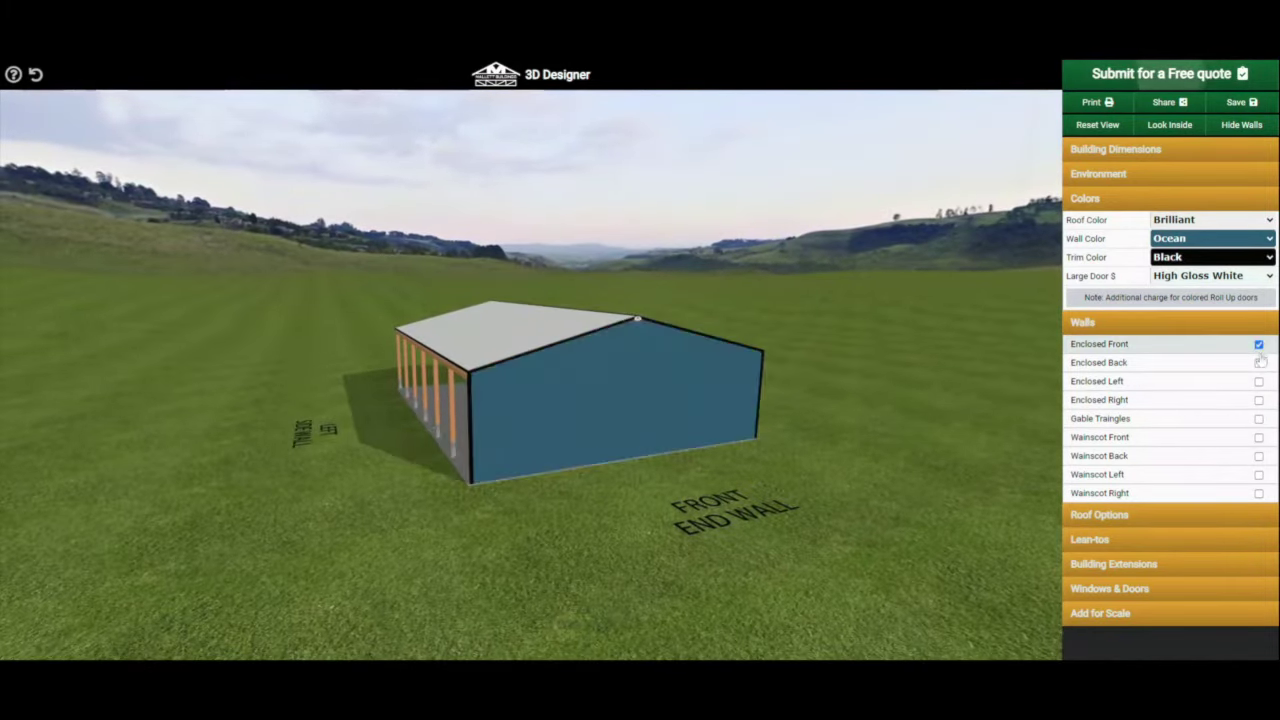
pyautogui.click(1259, 363)
pyautogui.click(1259, 381)
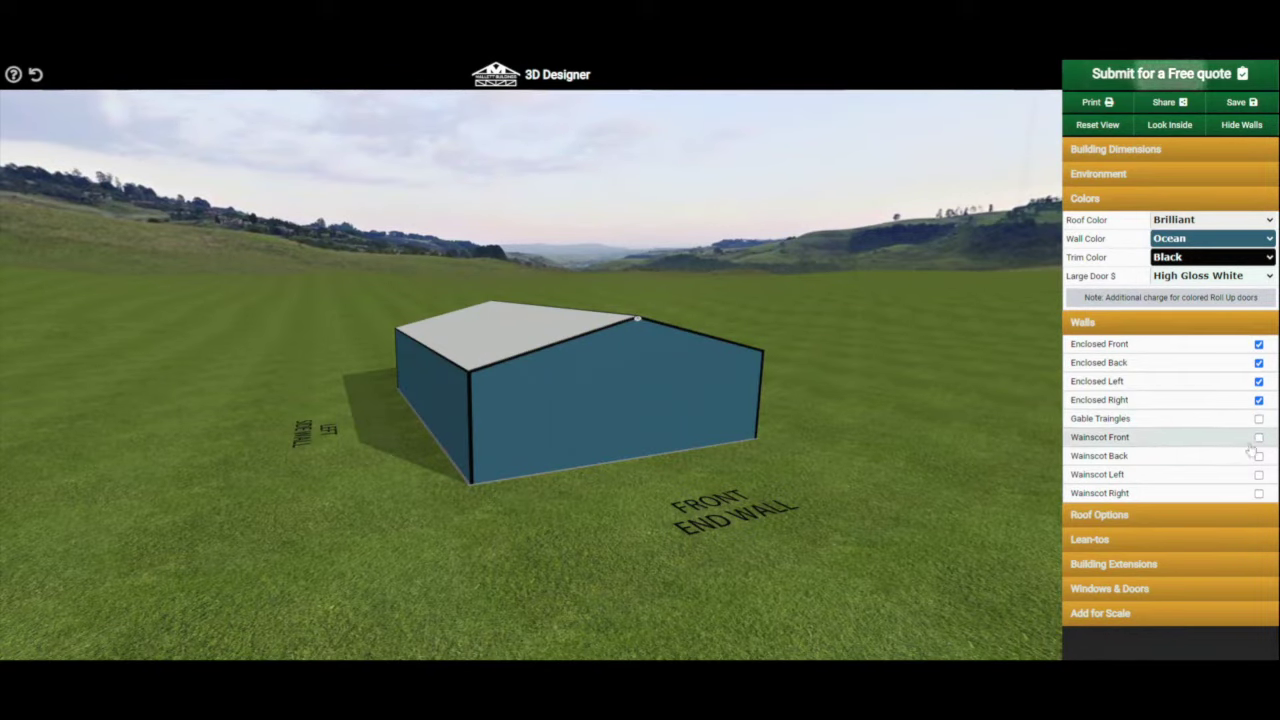
# Step: Add wainscot to the front, back, left and right walls and set the wainscot color to Pewter
pyautogui.click(1259, 438)
pyautogui.click(1259, 474)
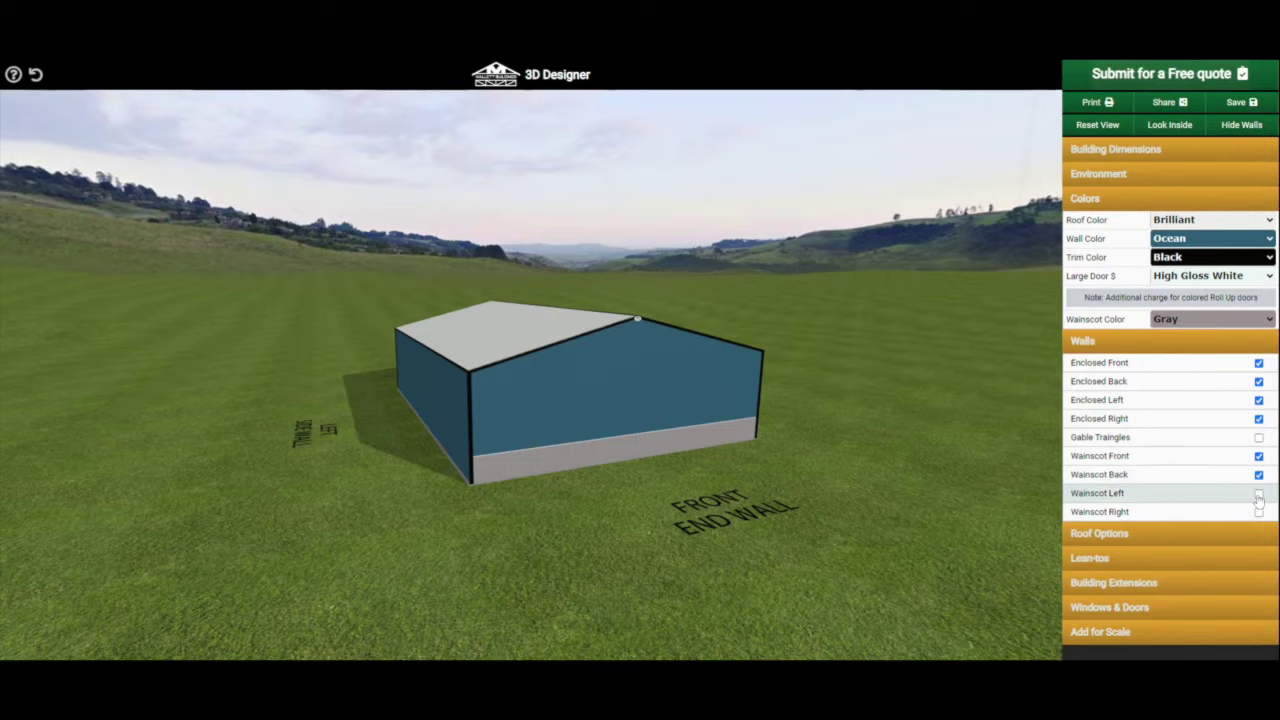
pyautogui.click(1259, 494)
pyautogui.click(1259, 512)
pyautogui.moveTo(737, 423); pyautogui.dragTo(688, 433)
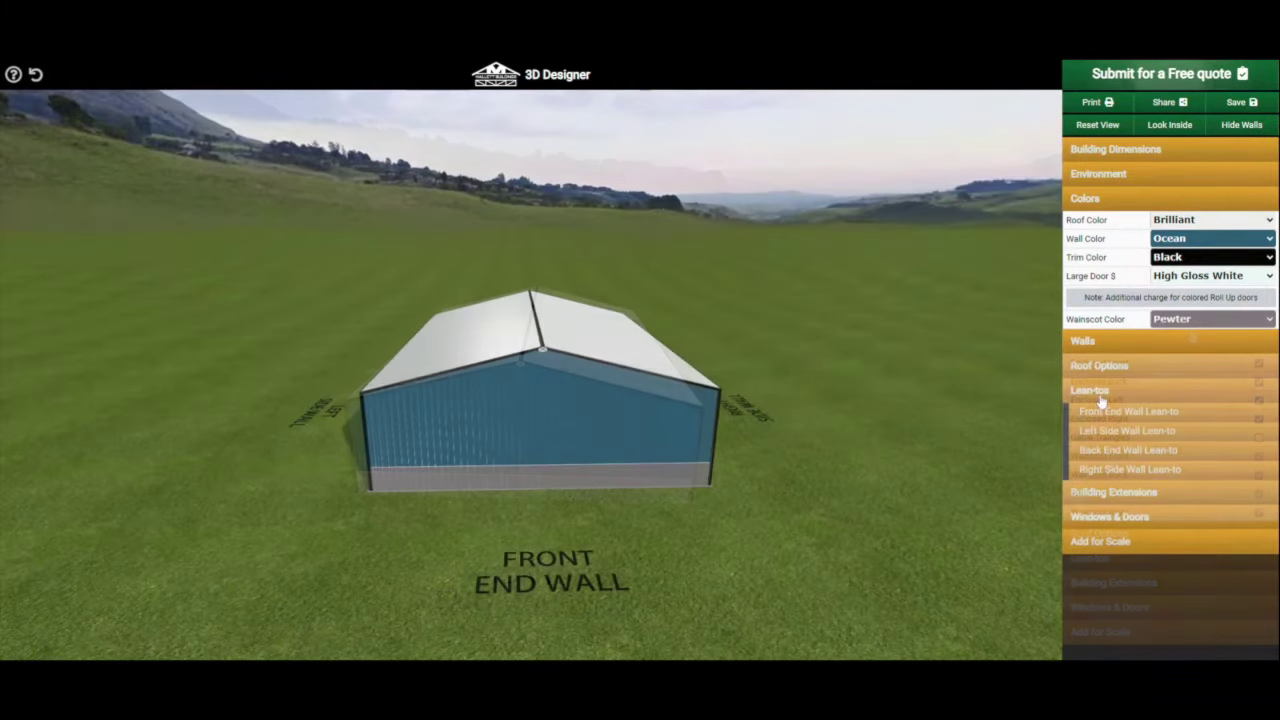
# Step: Enable a lean-to on the left side wall of the building
pyautogui.click(1100, 397)
pyautogui.click(1101, 400)
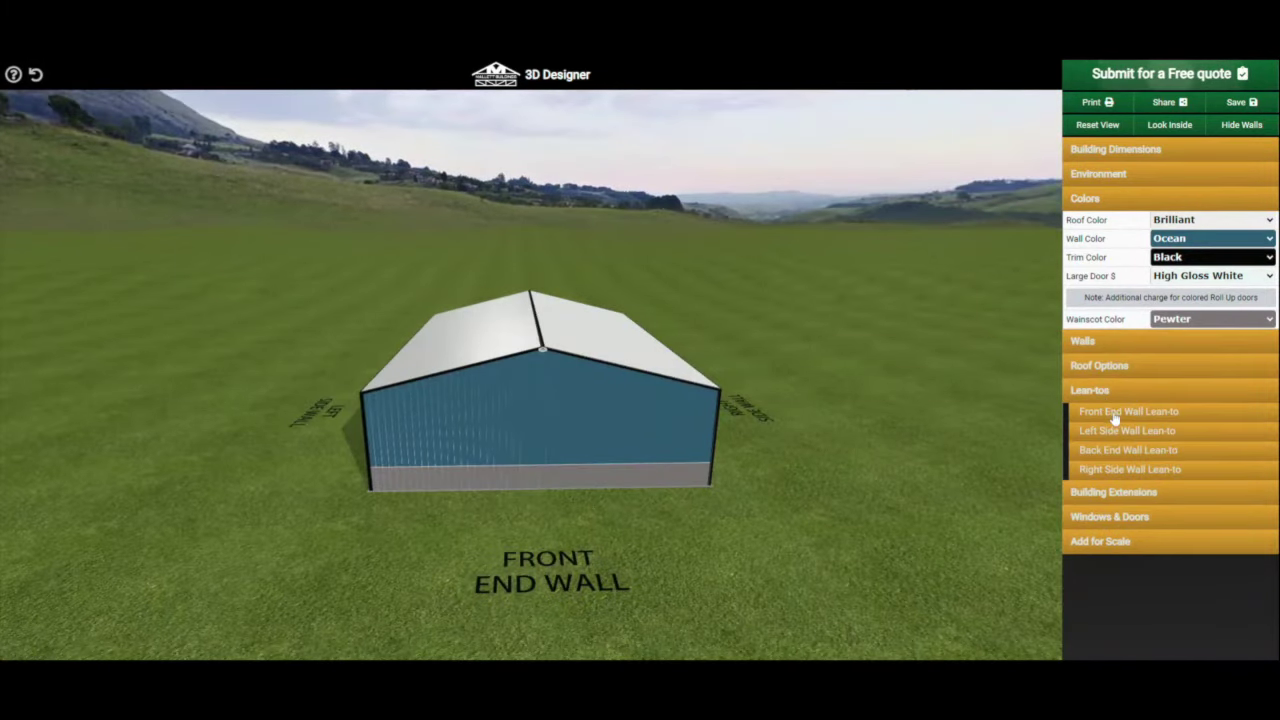
pyautogui.click(1124, 432)
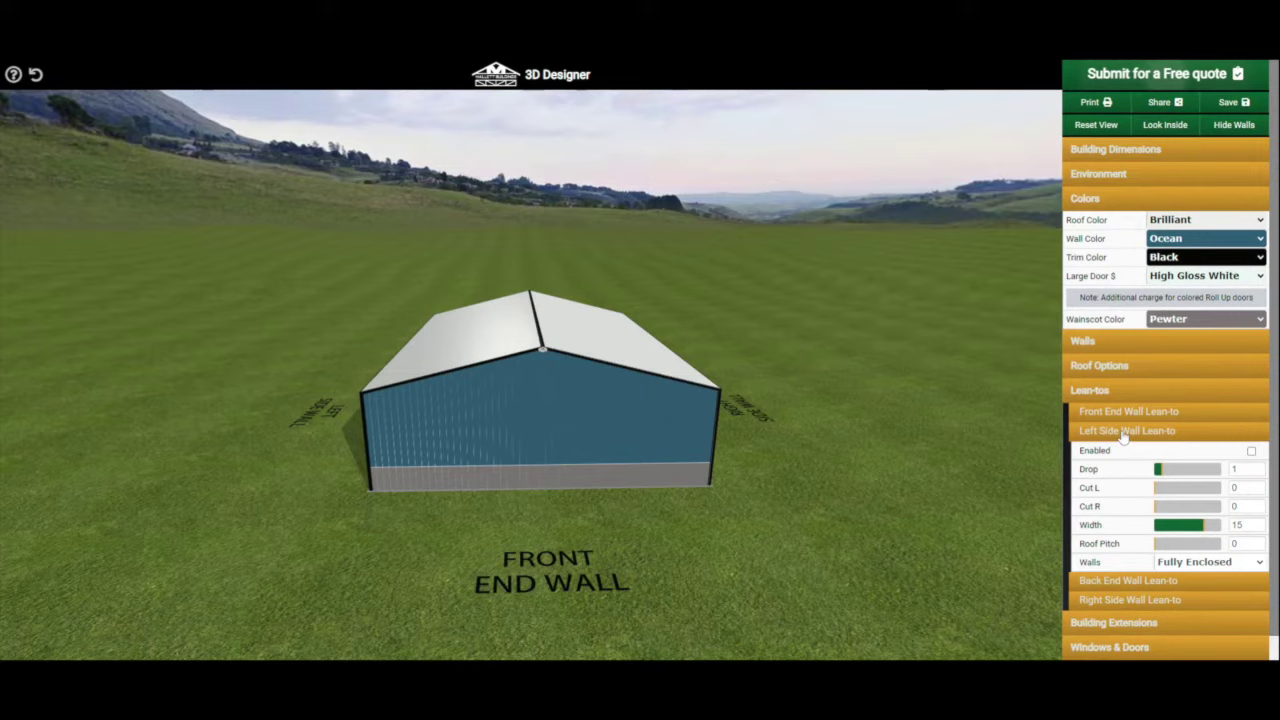
pyautogui.click(1252, 453)
pyautogui.moveTo(257, 514); pyautogui.dragTo(336, 506)
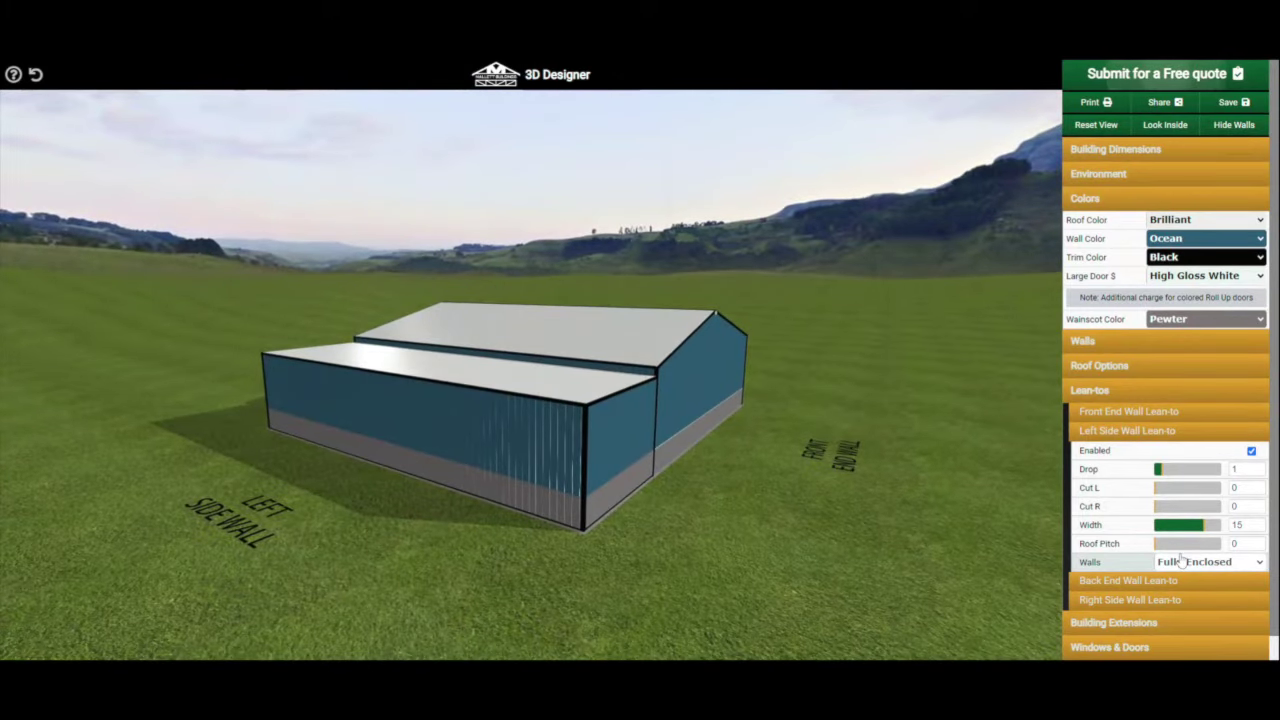
# Step: Set the left side lean-to's walls to upper triangles only and its roof pitch to 1
pyautogui.click(1181, 559)
pyautogui.click(1205, 488)
pyautogui.moveTo(807, 502); pyautogui.dragTo(763, 506)
pyautogui.click(1237, 543)
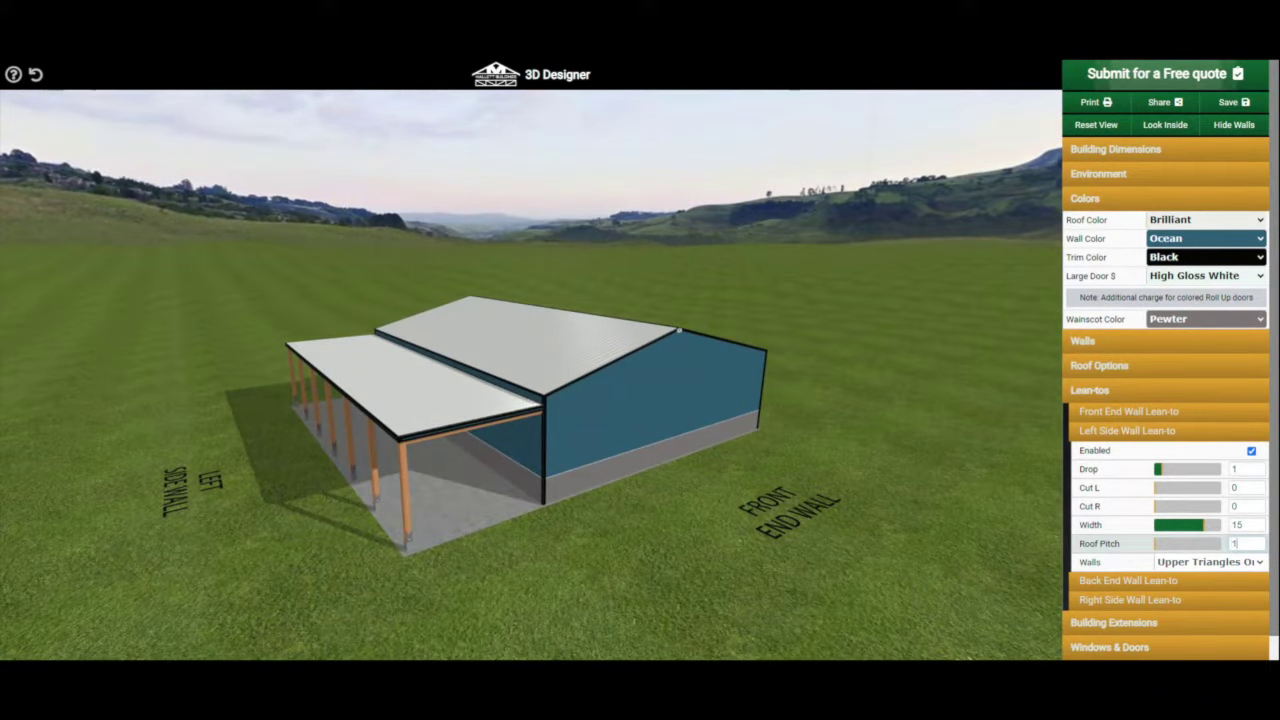
pyautogui.write('1')
pyautogui.press('Return')
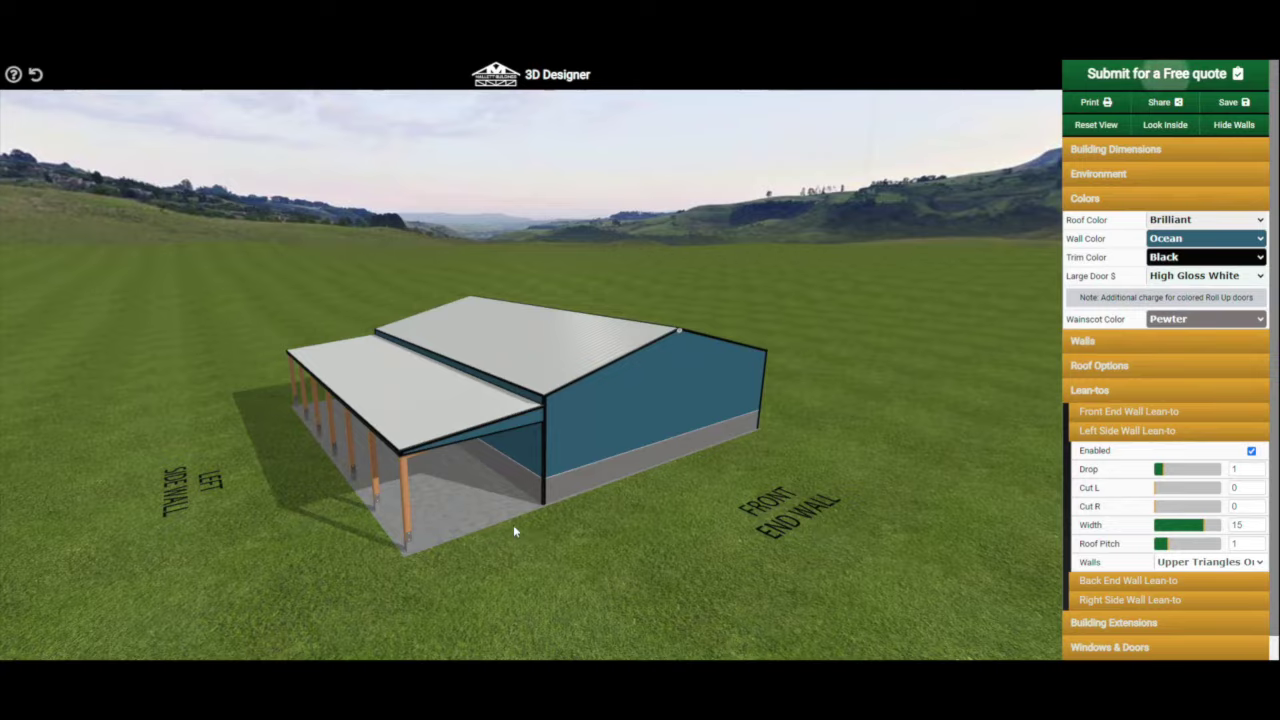
# Step: Set the left side lean-to's width to 13 and keep both its left and right cuts at 0
pyautogui.moveTo(517, 534); pyautogui.dragTo(508, 526)
pyautogui.click(1203, 525)
pyautogui.moveTo(1203, 525)
pyautogui.mouseDown()
pyautogui.moveTo(1178, 525)
pyautogui.moveTo(1220, 525)
pyautogui.moveTo(1197, 525)
pyautogui.mouseUp()
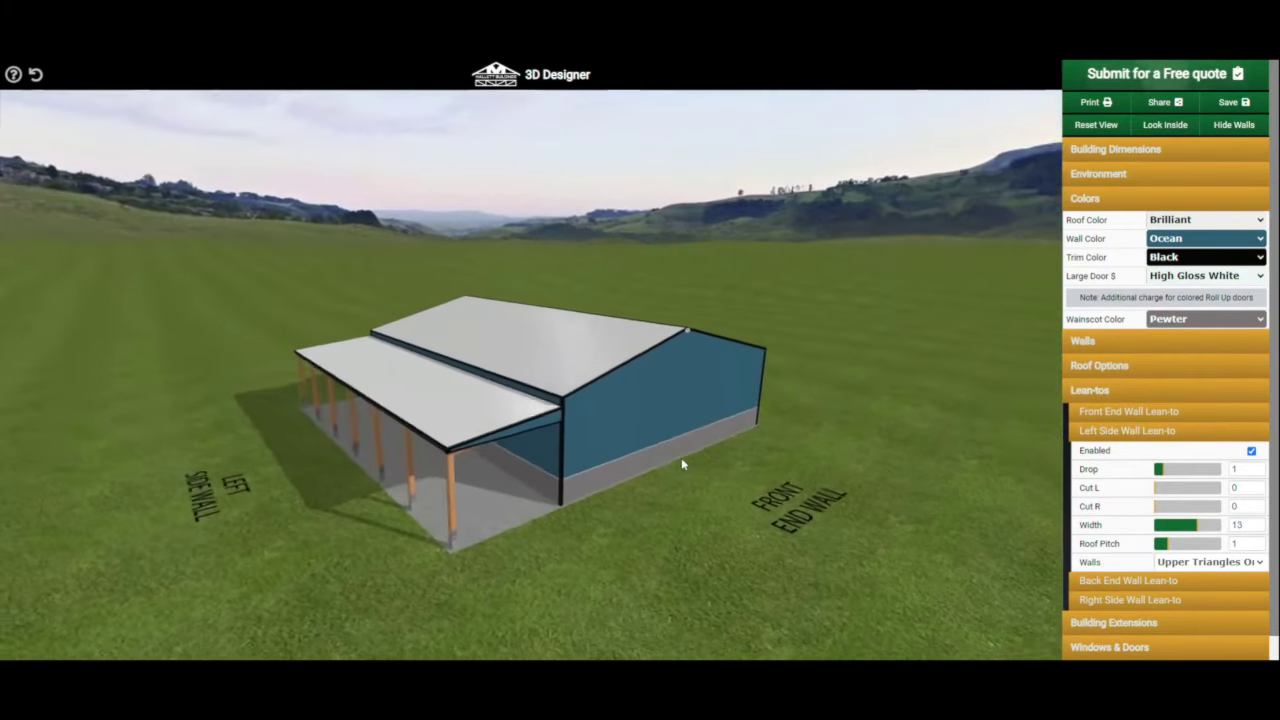
pyautogui.moveTo(1157, 508)
pyautogui.mouseDown()
pyautogui.moveTo(1192, 507)
pyautogui.moveTo(1155, 507)
pyautogui.mouseUp()
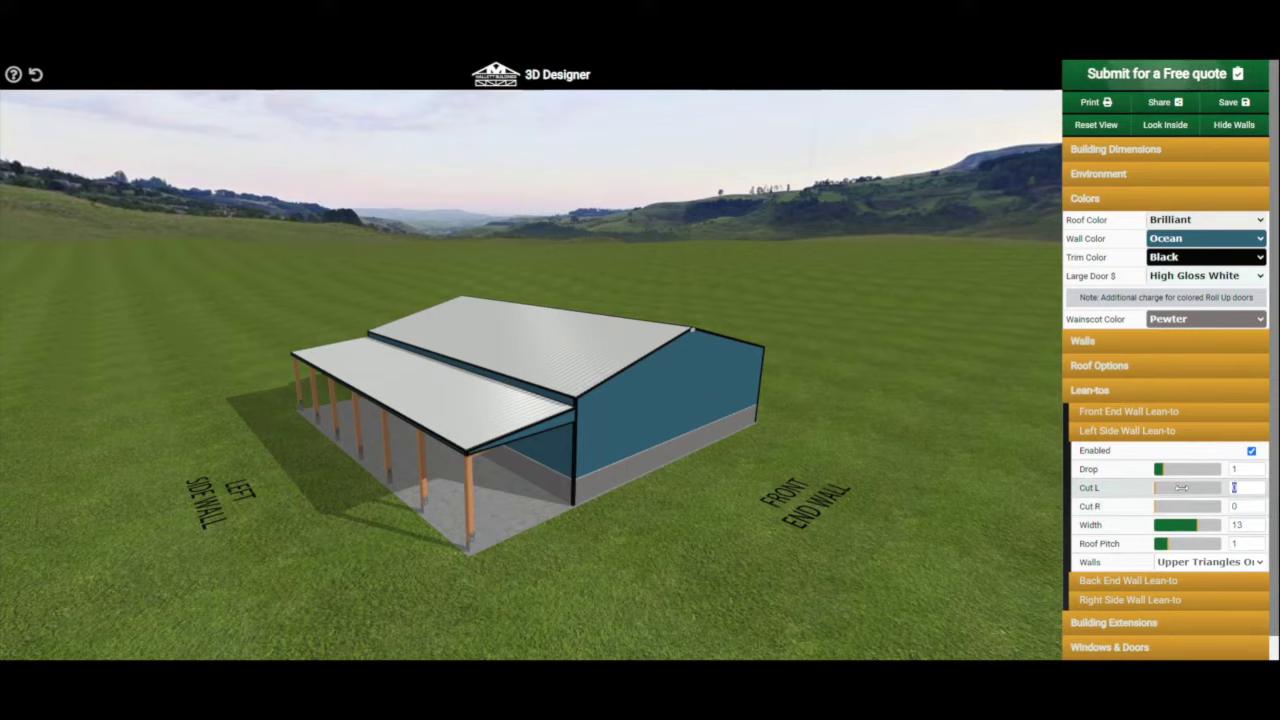
pyautogui.moveTo(1157, 487)
pyautogui.mouseDown()
pyautogui.moveTo(1182, 487)
pyautogui.moveTo(1155, 488)
pyautogui.mouseUp()
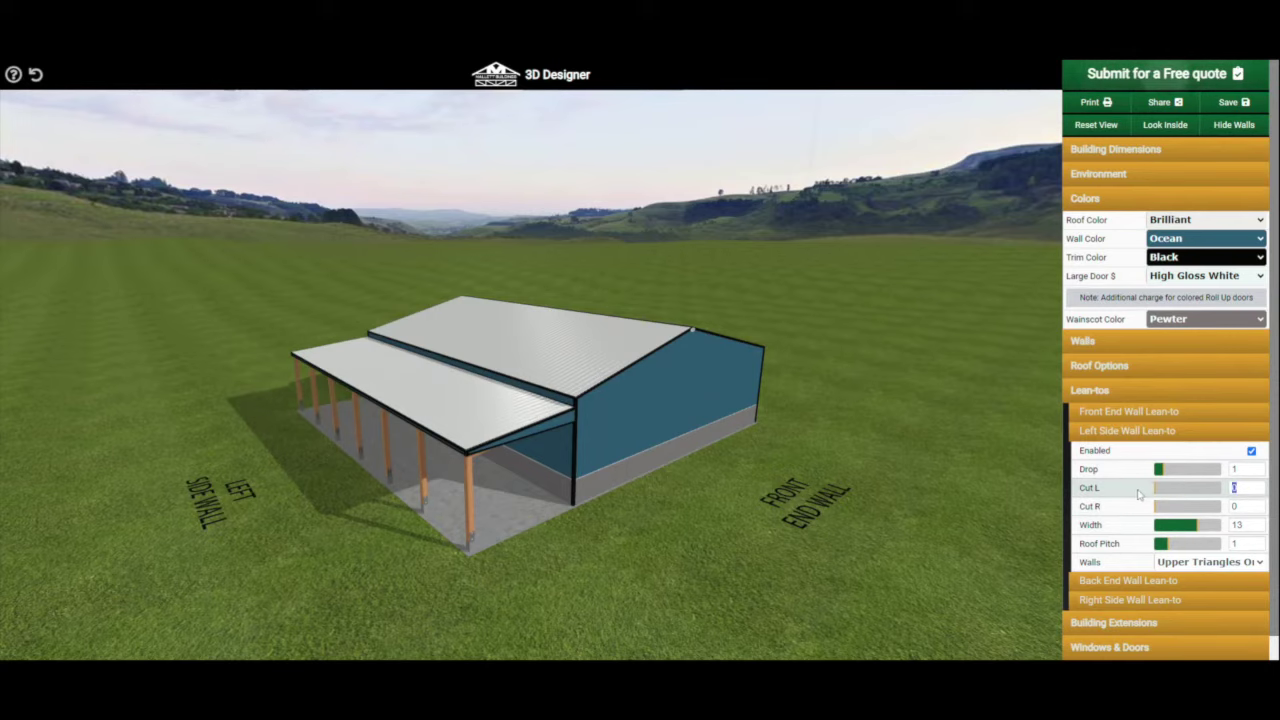
# Step: Try a lean-to on the right side wall, and replace it with a lean-to on the front end wall
pyautogui.click(1106, 601)
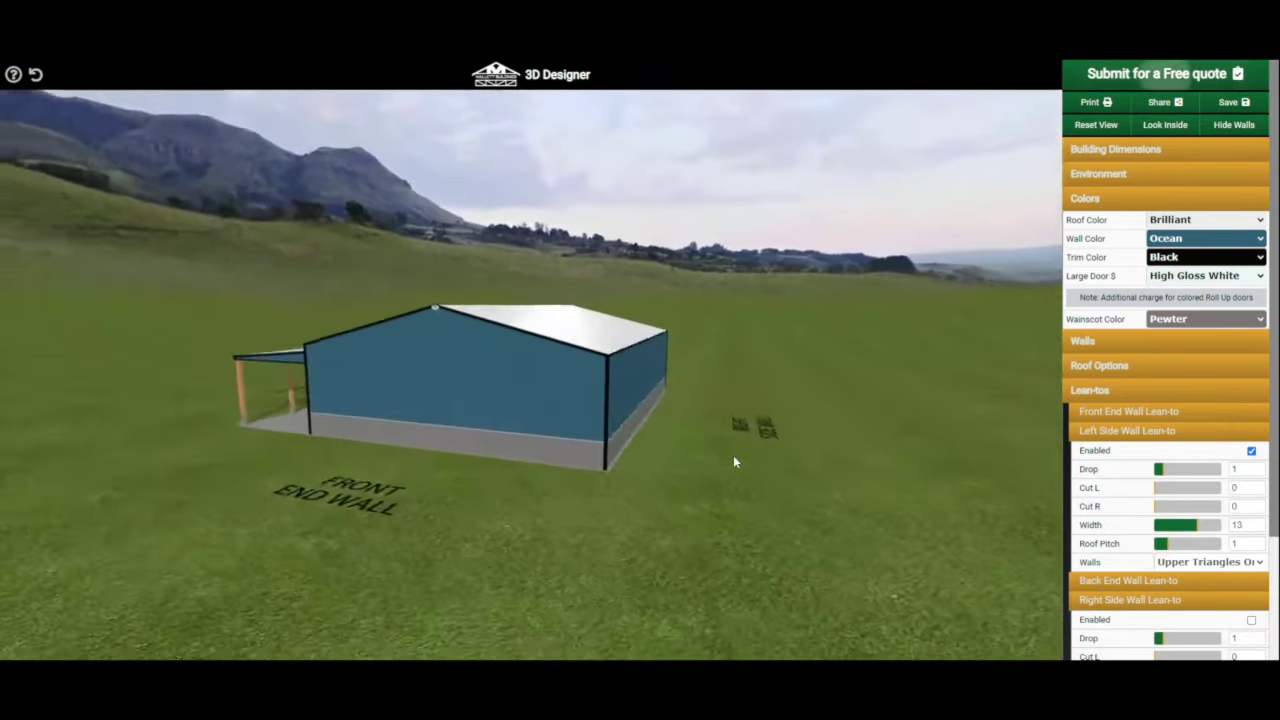
pyautogui.click(1251, 620)
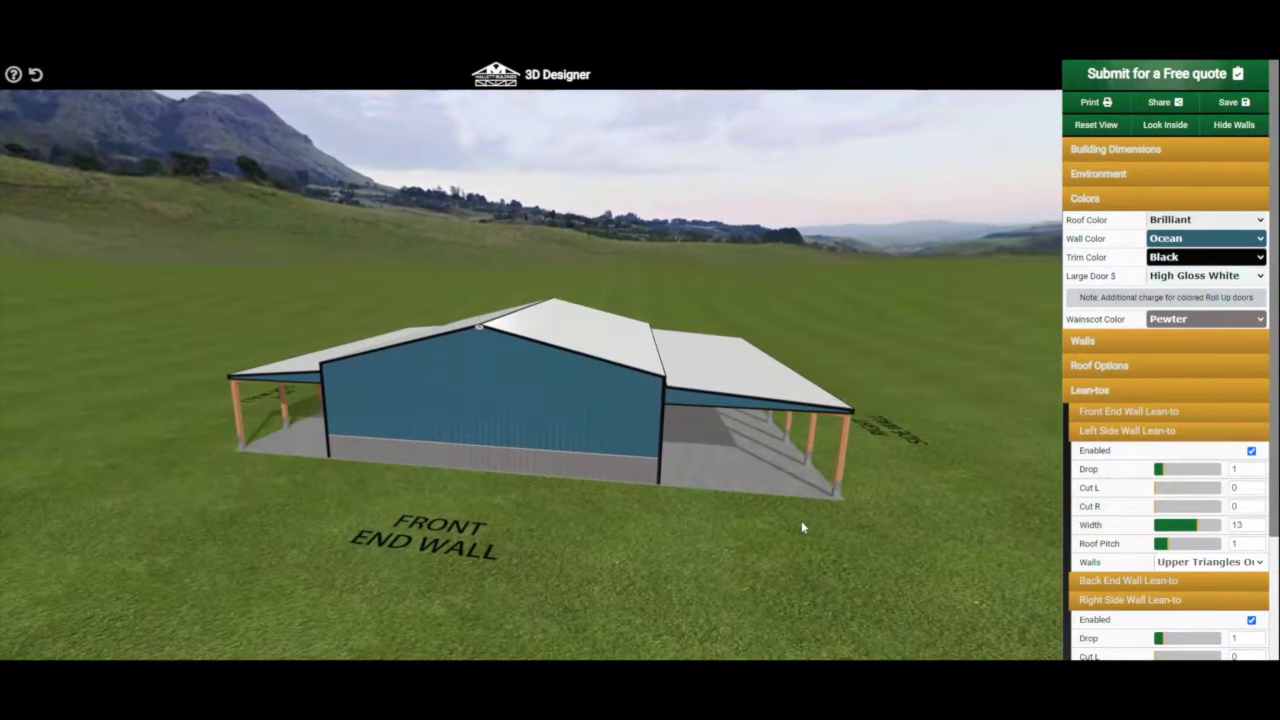
pyautogui.click(1163, 414)
pyautogui.click(1163, 414)
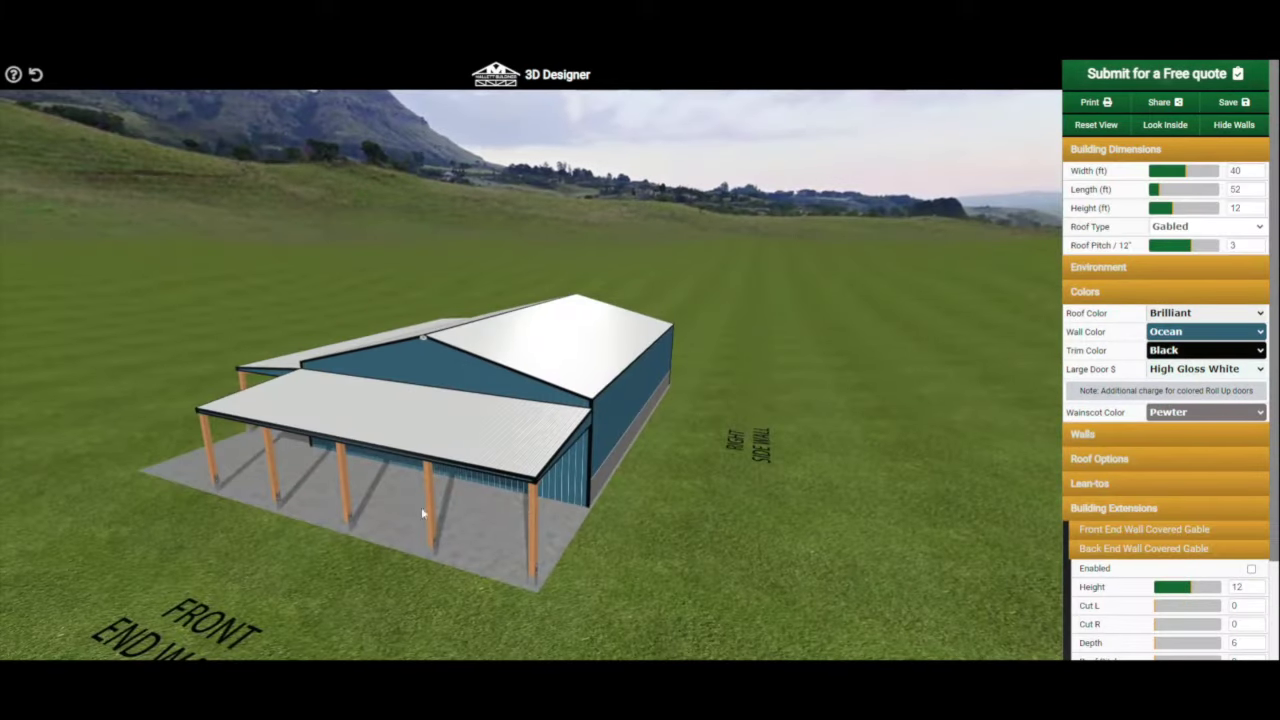
# Step: Enable a covered gable extension on the back end wall and set its roof pitch to 3
pyautogui.moveTo(691, 412); pyautogui.dragTo(509, 416)
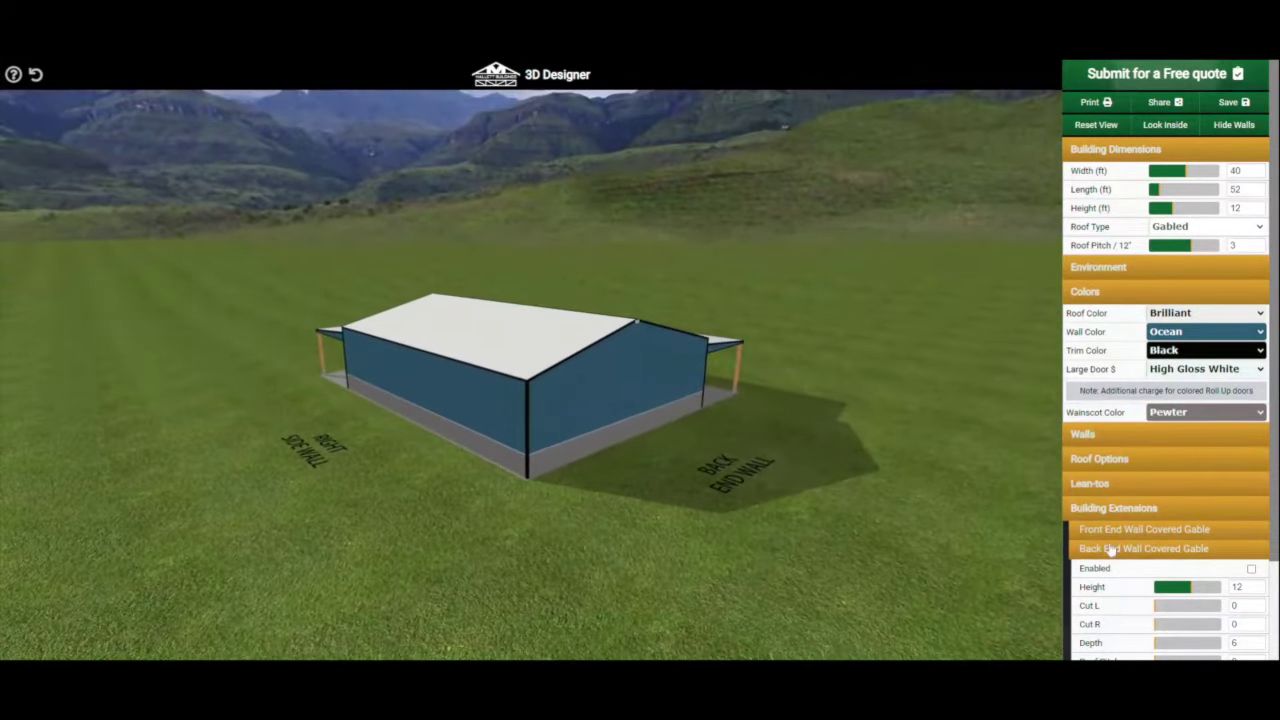
pyautogui.click(1140, 508)
pyautogui.click(1148, 508)
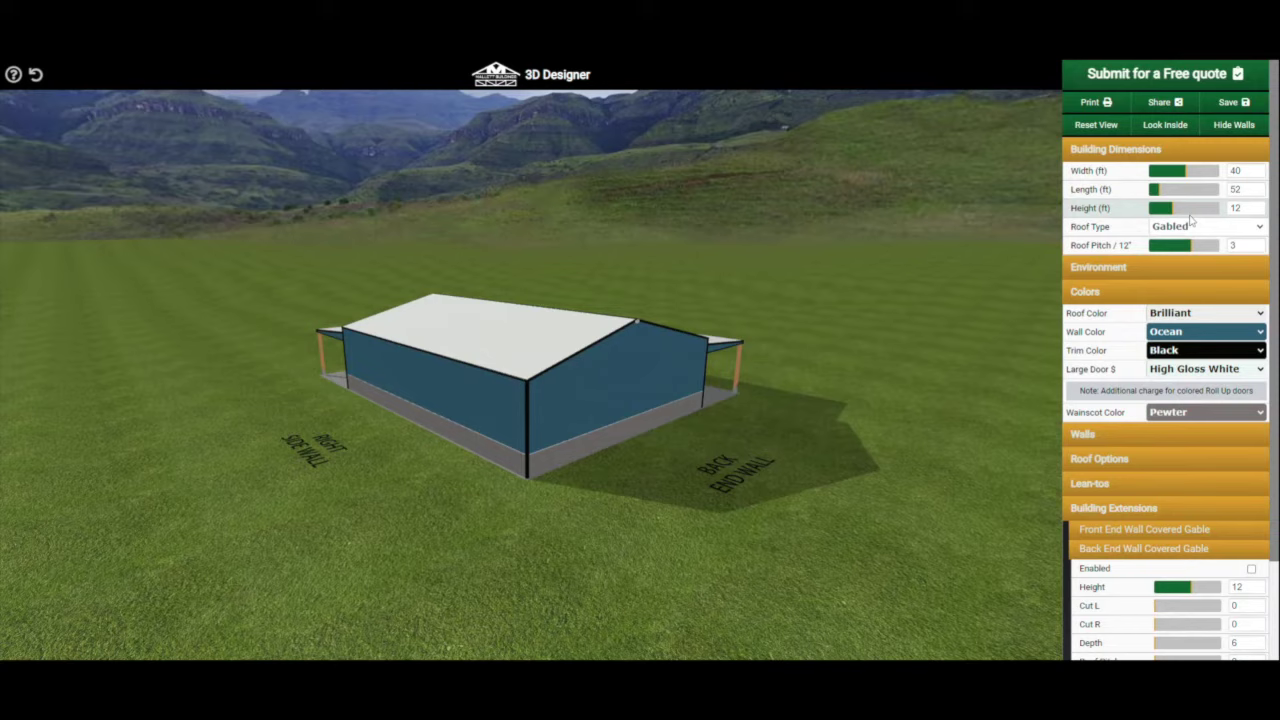
pyautogui.click(1251, 568)
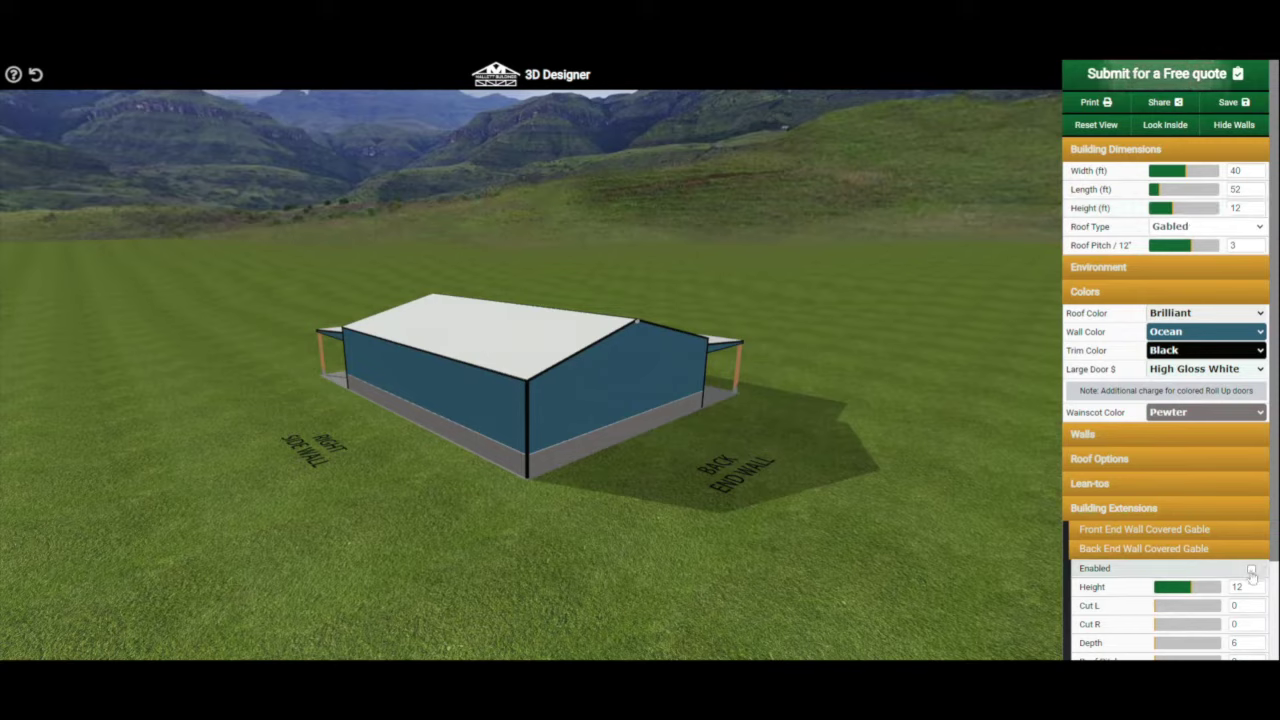
pyautogui.scroll(-1, 1150, 585)
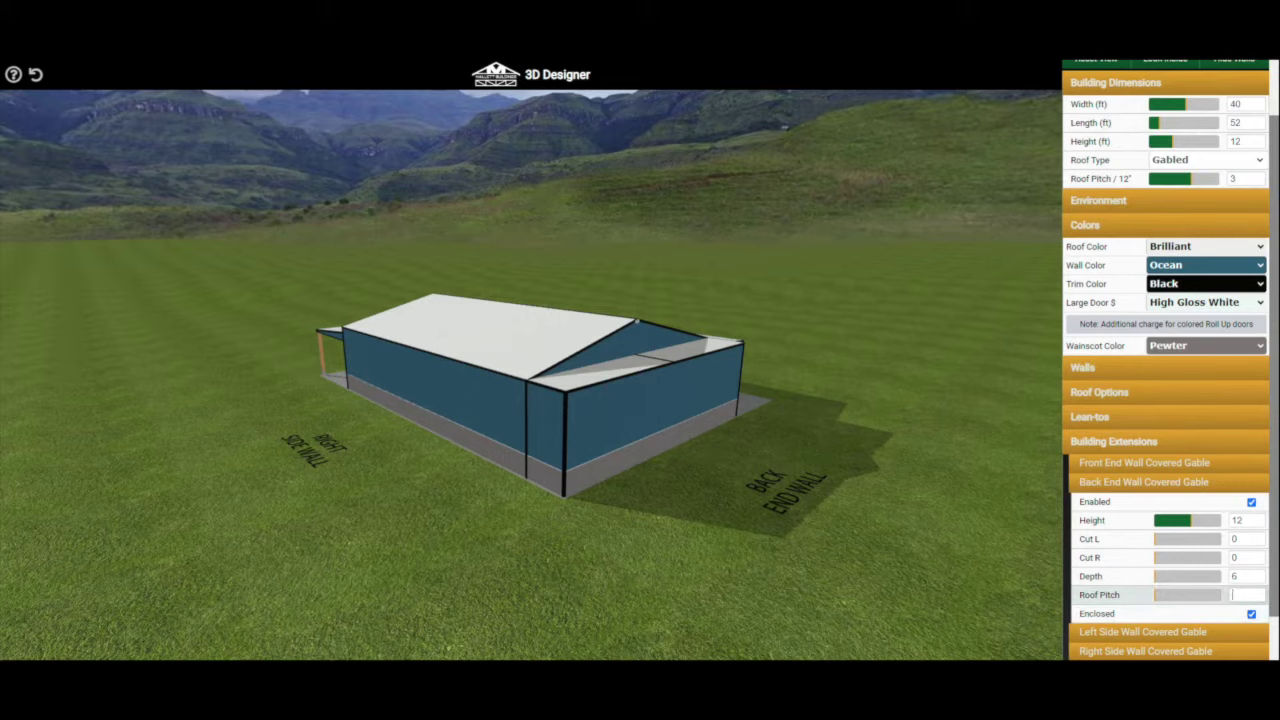
pyautogui.press('Return')
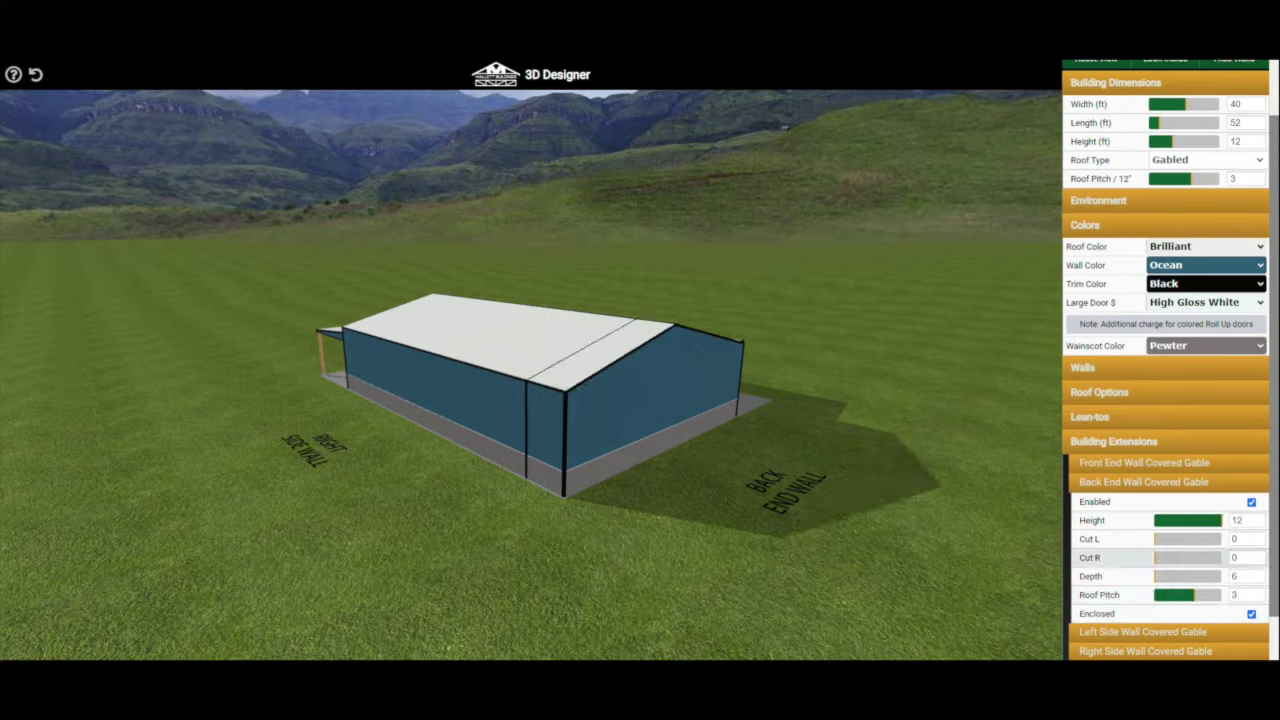
# Step: Make the back end wall's covered gable open instead of enclosed and set its depth to 37
pyautogui.click(1251, 615)
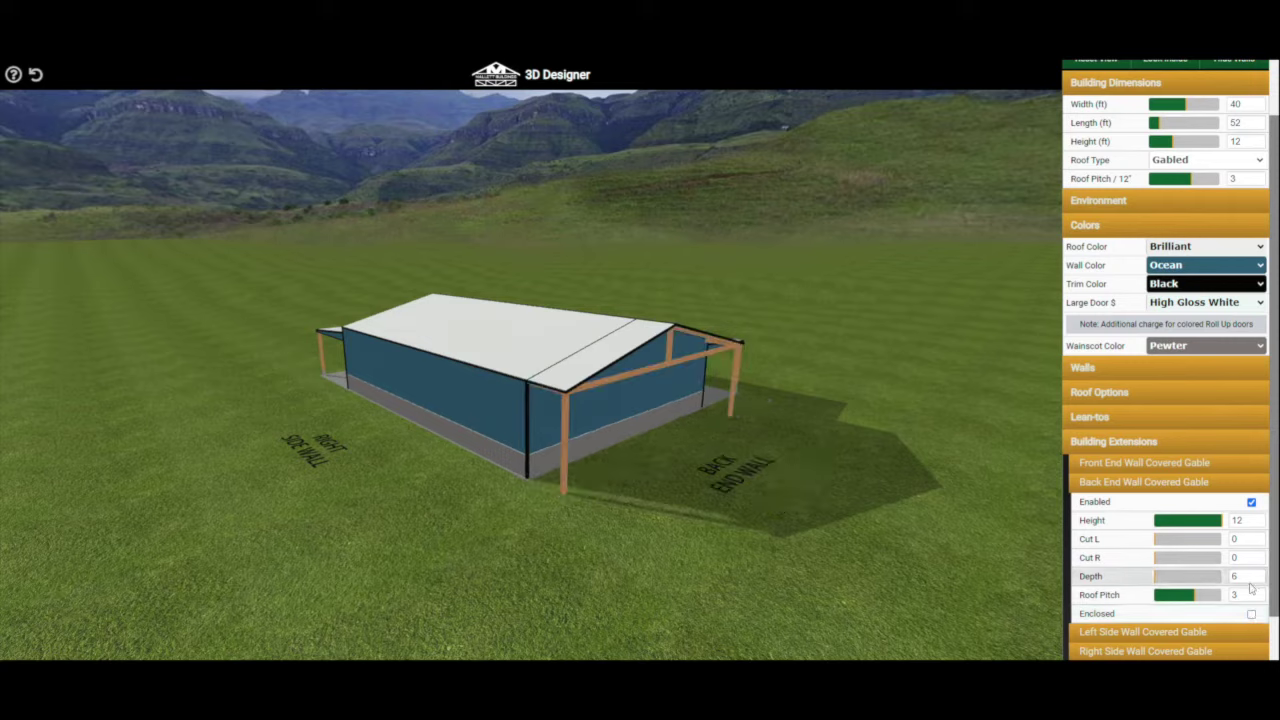
pyautogui.moveTo(1157, 578); pyautogui.dragTo(1190, 579)
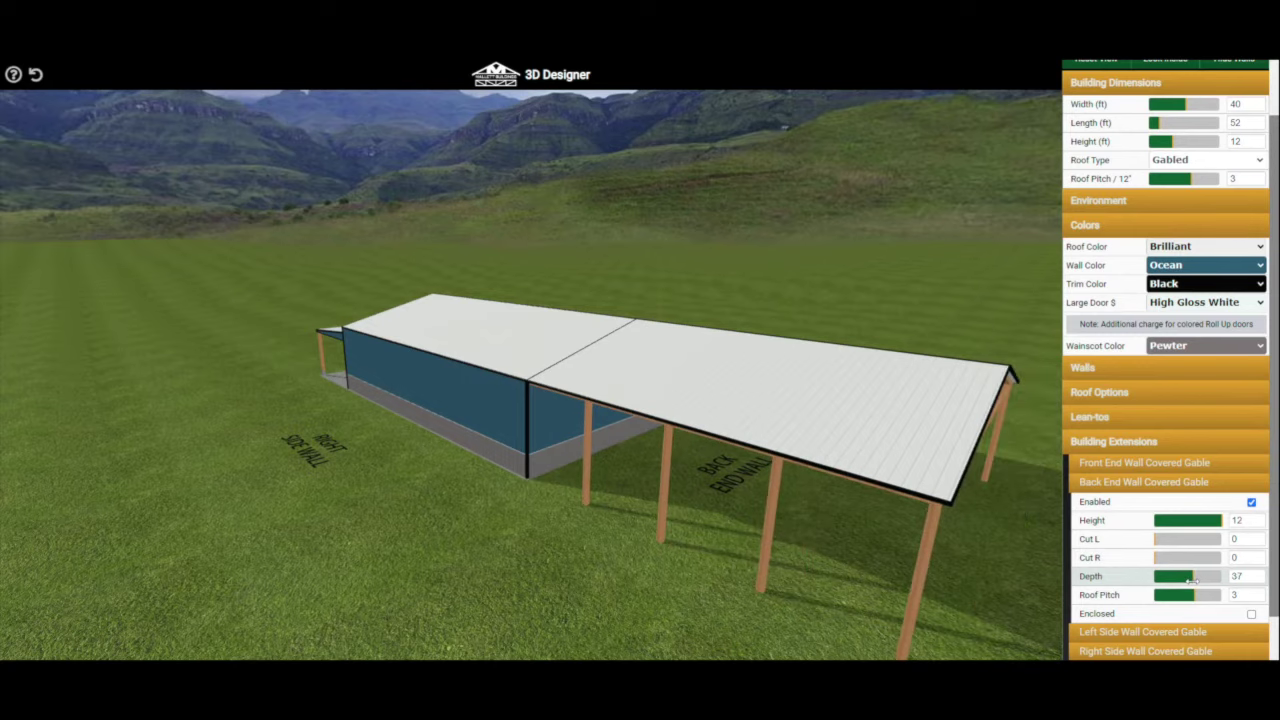
pyautogui.moveTo(801, 554); pyautogui.dragTo(730, 557)
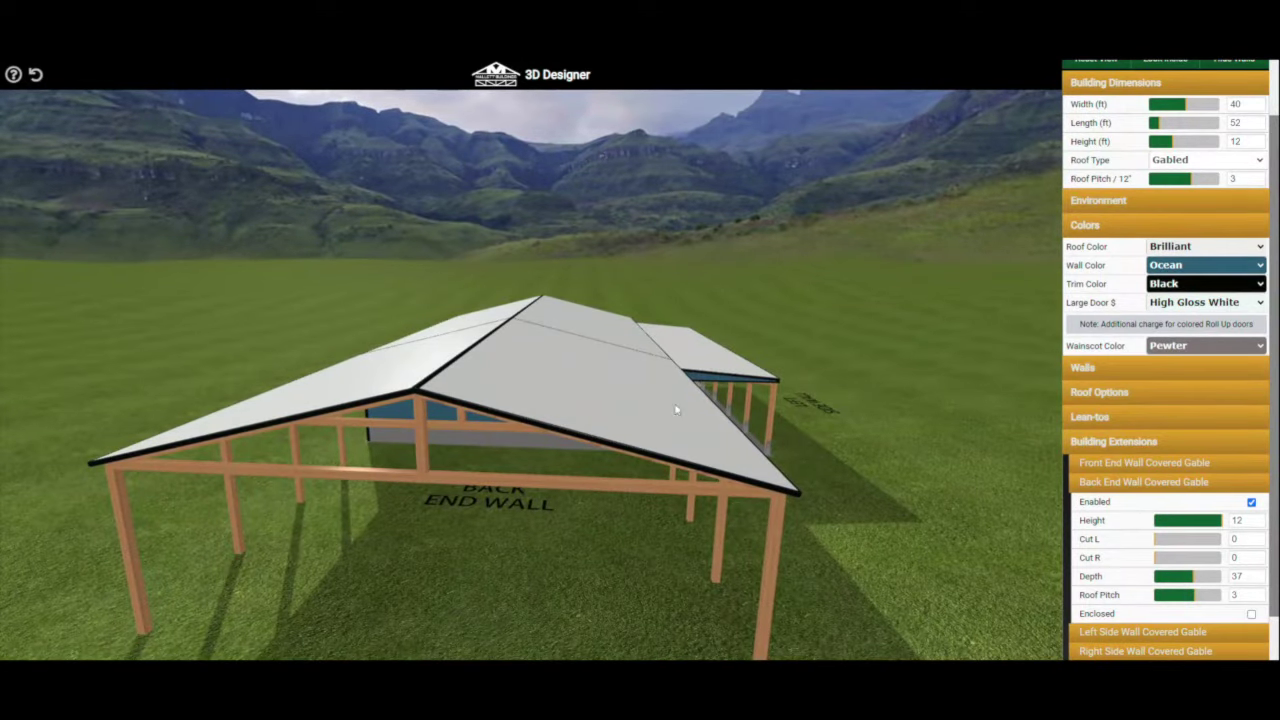
pyautogui.moveTo(361, 473); pyautogui.dragTo(364, 458)
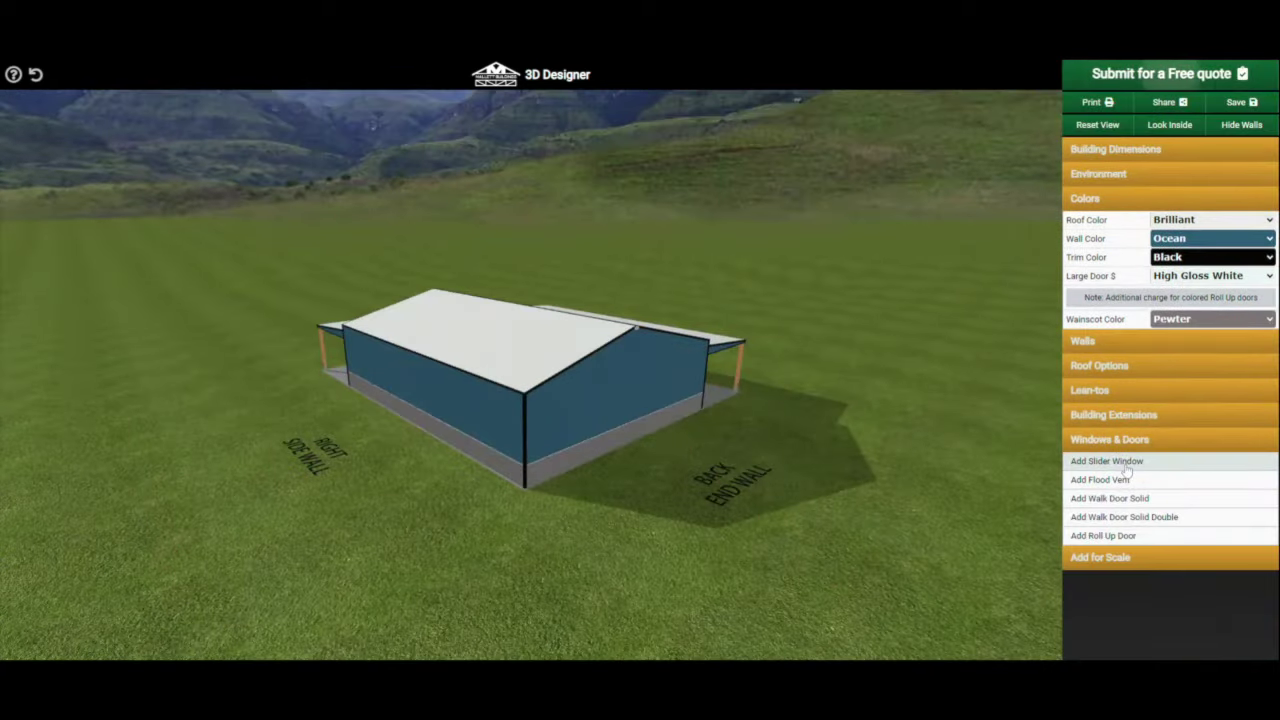
# Step: Add a slider window and place it on the right side wall toward the back corner
pyautogui.click(1127, 467)
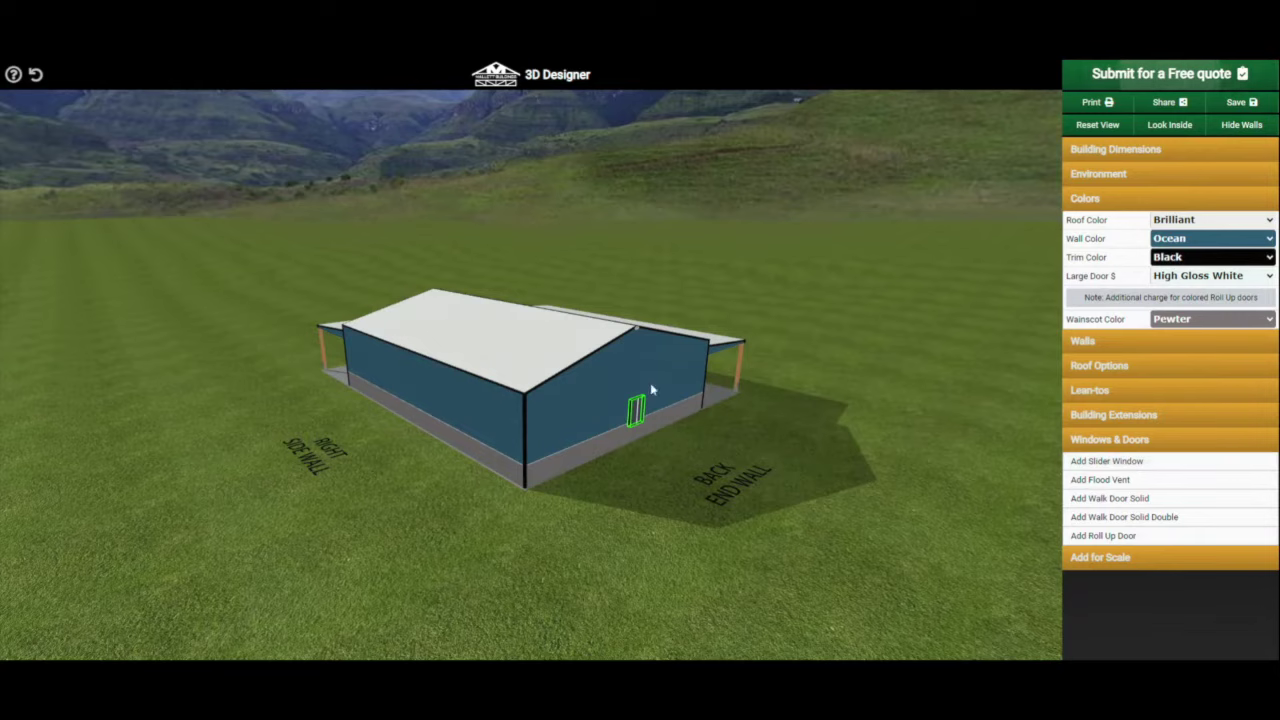
pyautogui.moveTo(605, 422); pyautogui.dragTo(458, 410)
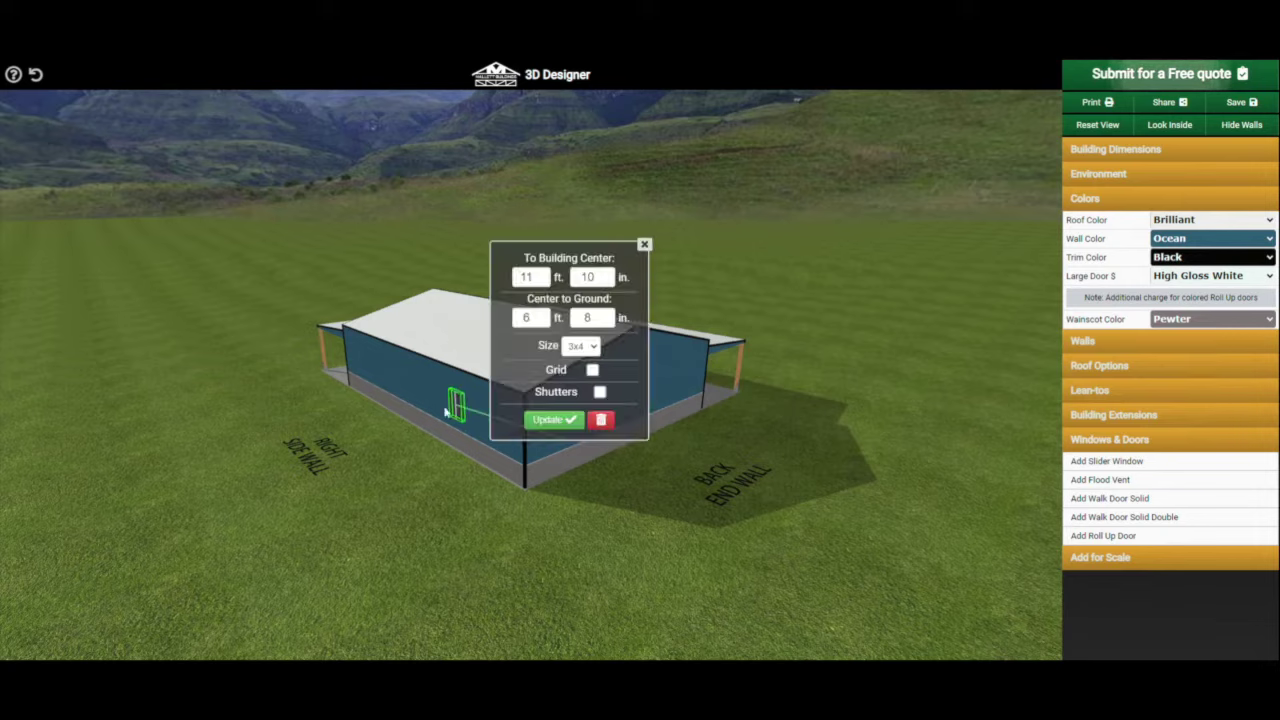
pyautogui.click(644, 244)
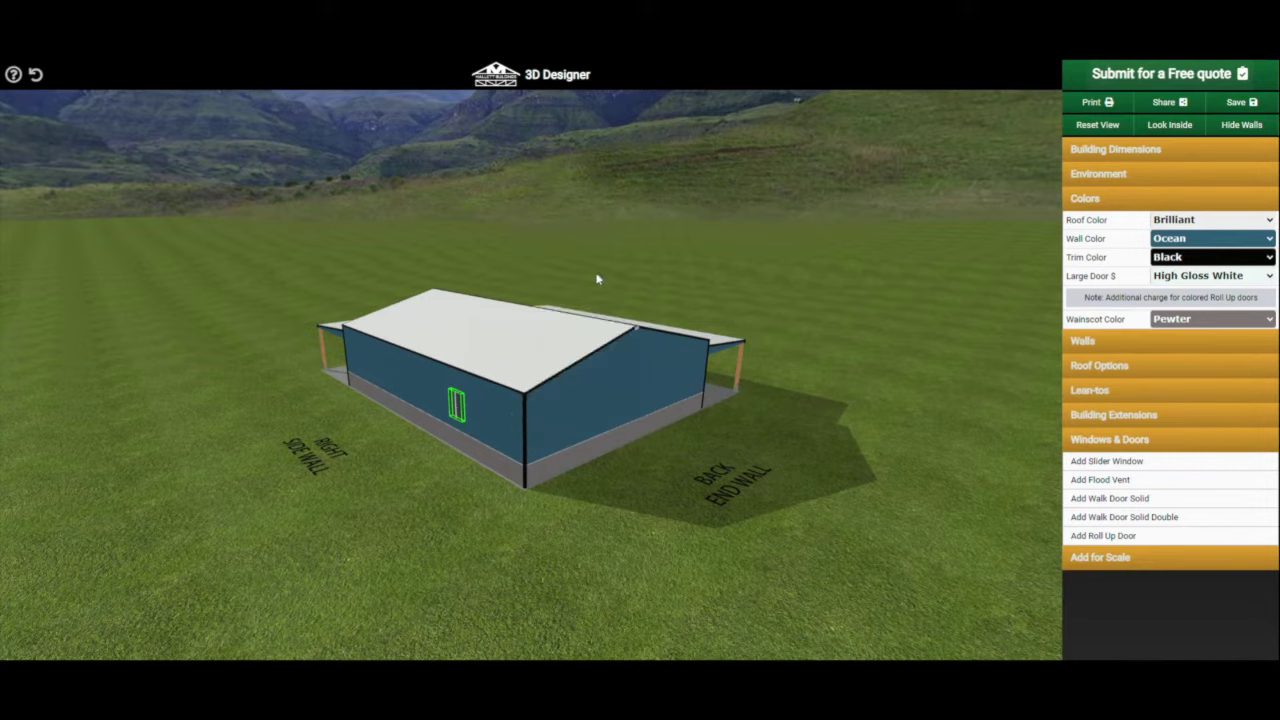
# Step: Change the slider window's size to 3x5 and its distance to the building center to 10 ft 10 in
pyautogui.click(457, 405)
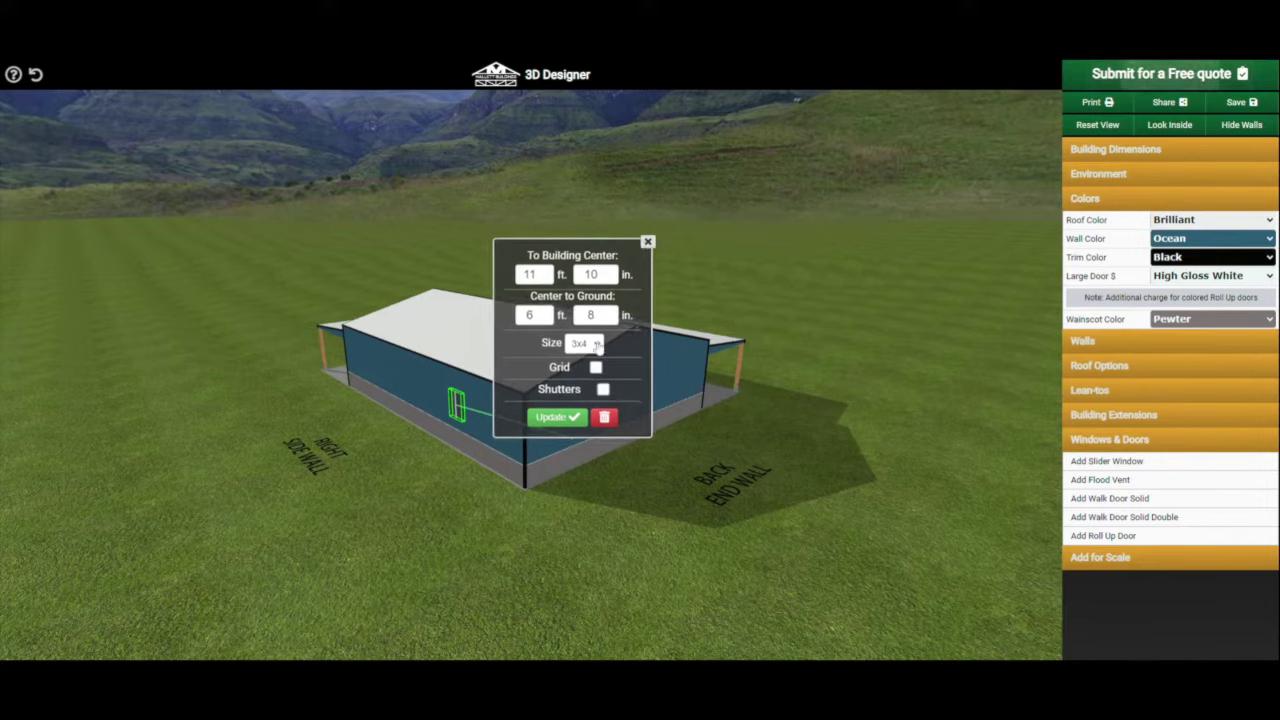
pyautogui.click(587, 361)
pyautogui.click(585, 389)
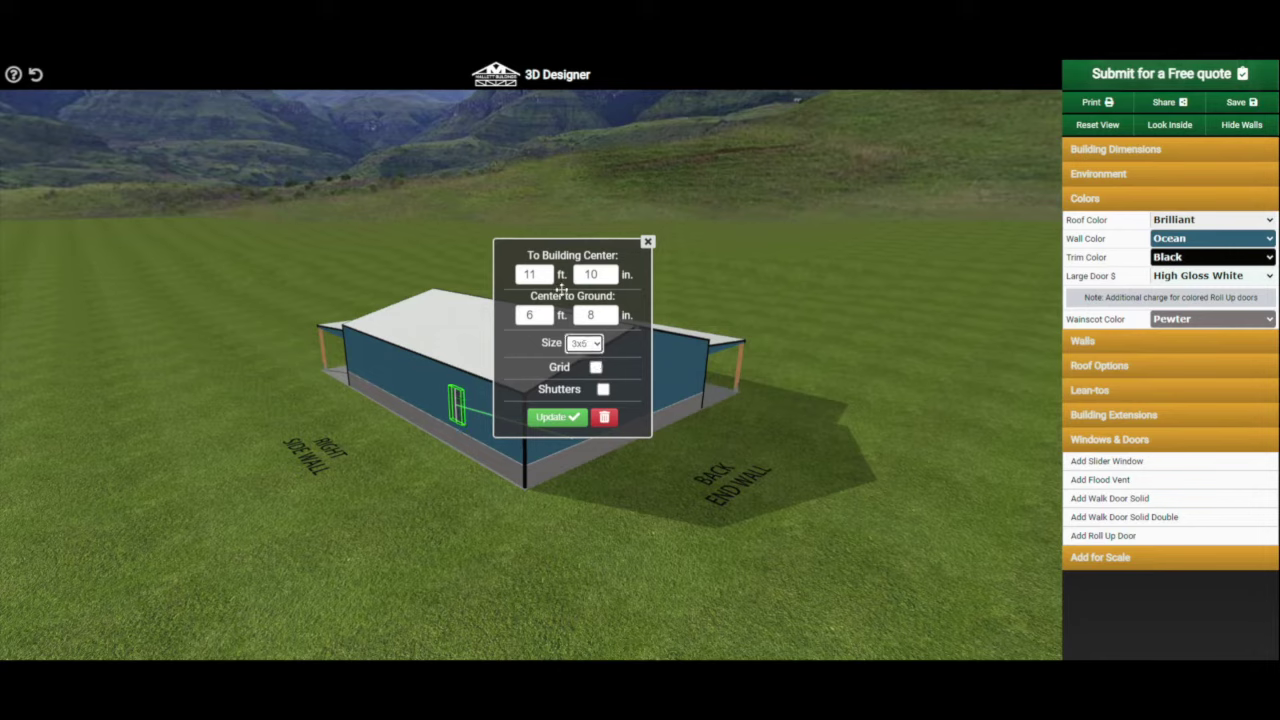
pyautogui.click(547, 279)
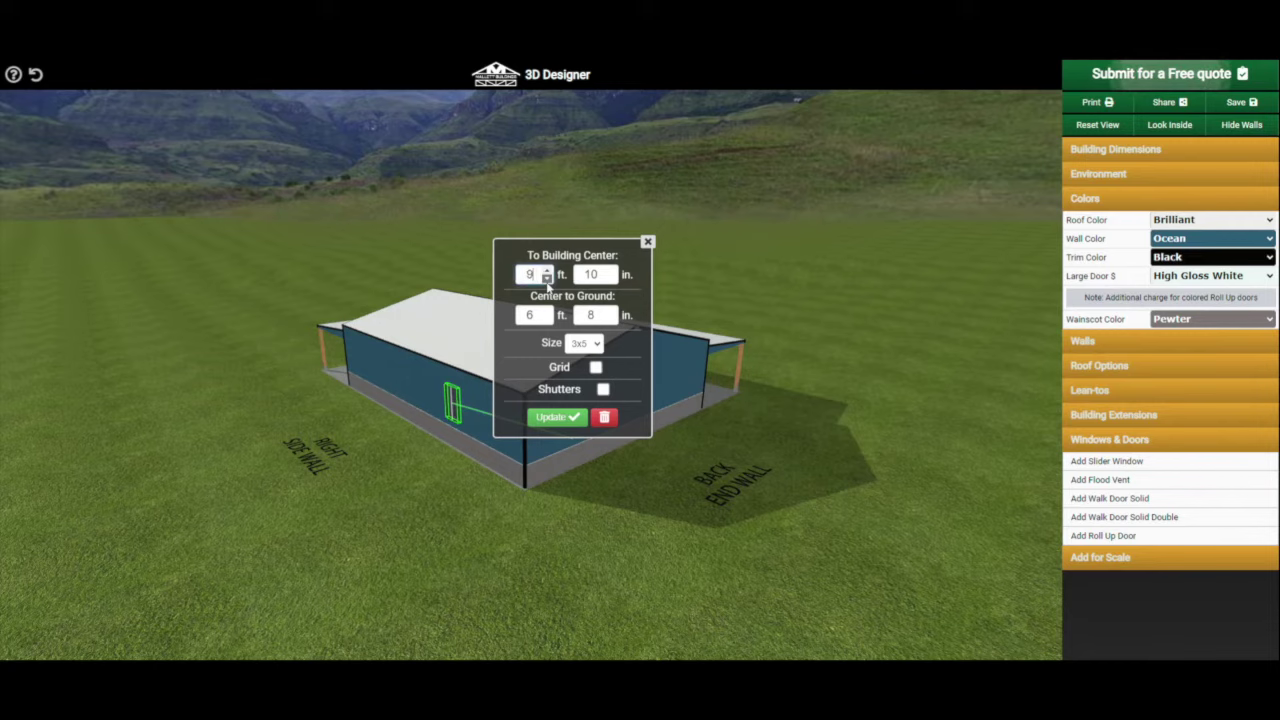
pyautogui.click(547, 274)
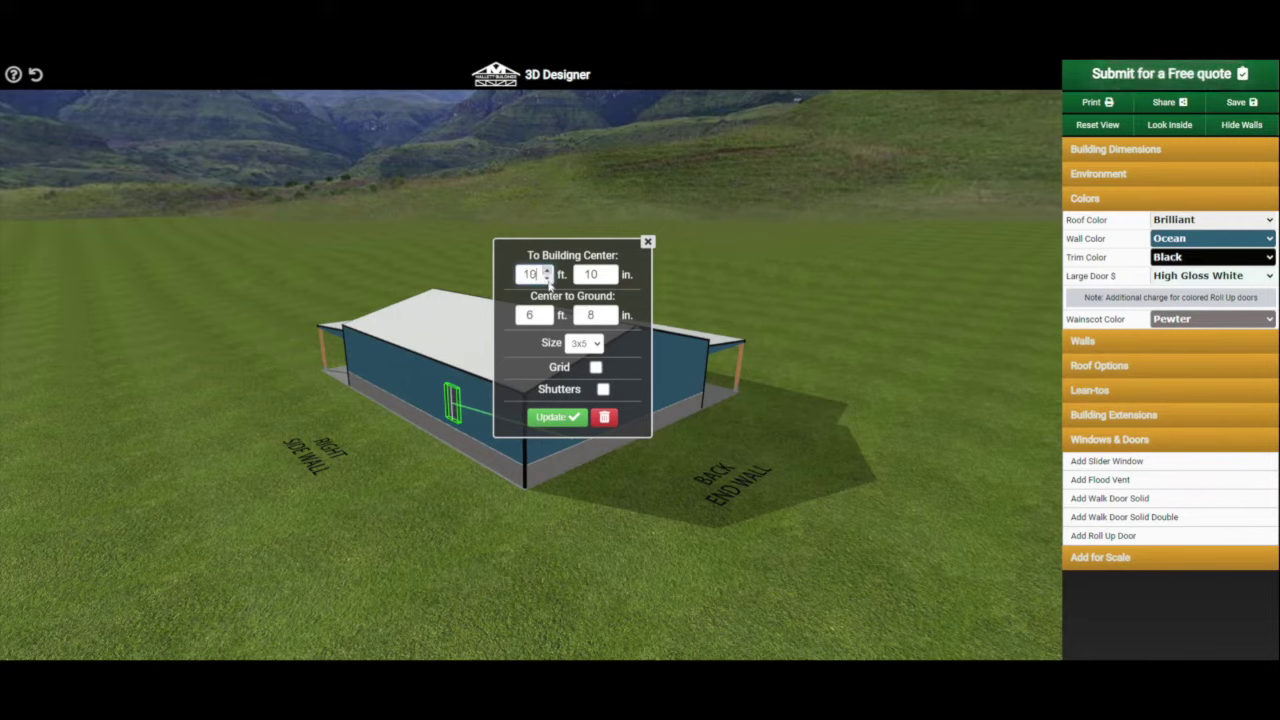
pyautogui.click(577, 419)
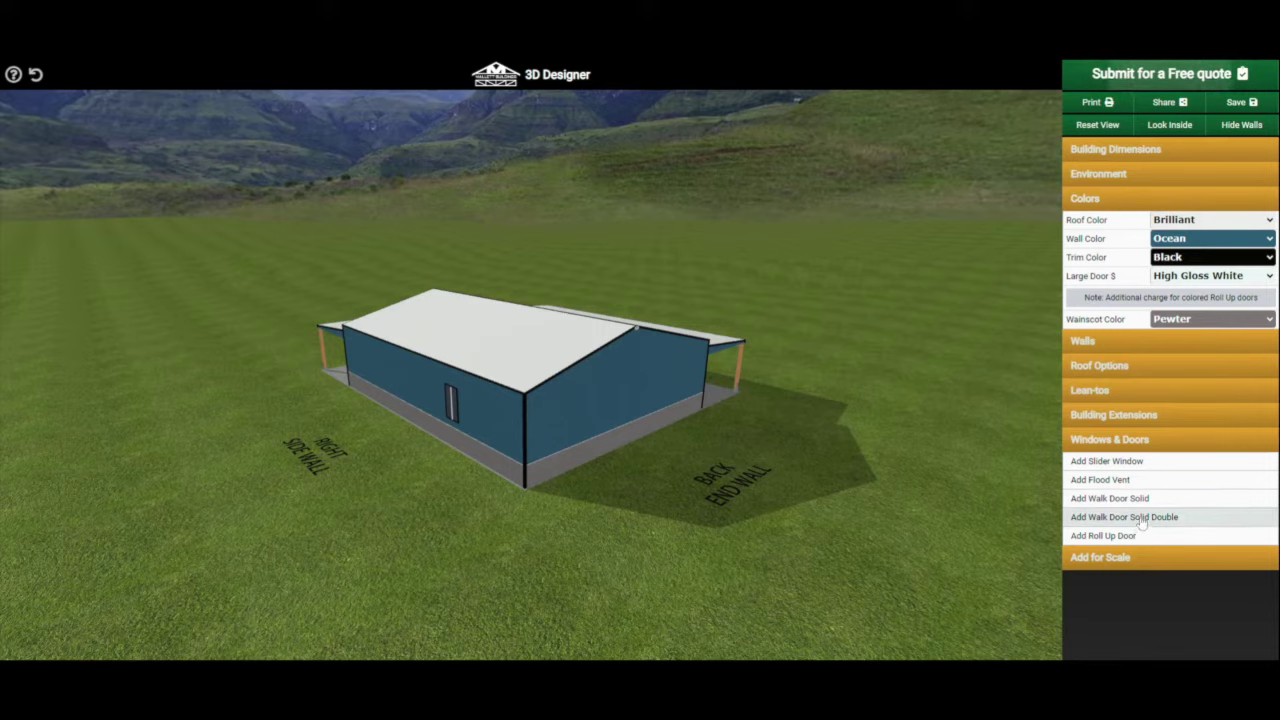
# Step: Add a single solid walk door near the middle of the back end wall
pyautogui.moveTo(1134, 498); pyautogui.dragTo(660, 442)
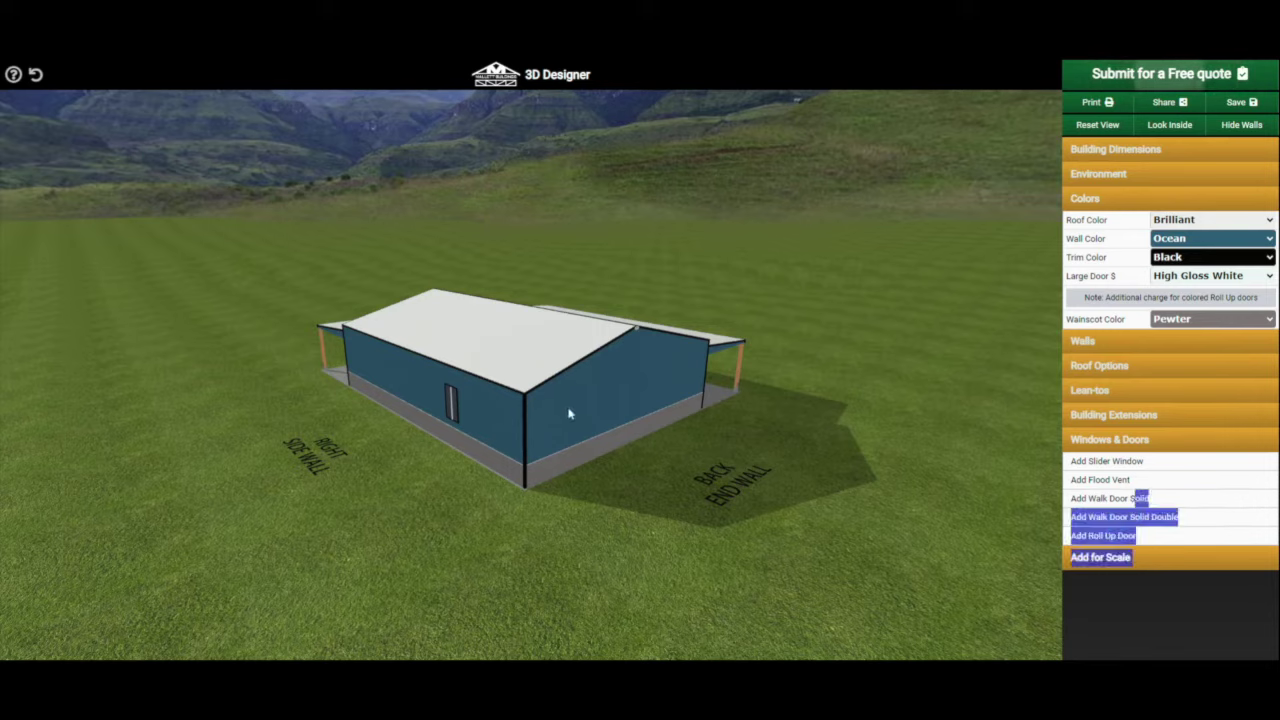
pyautogui.click(1110, 498)
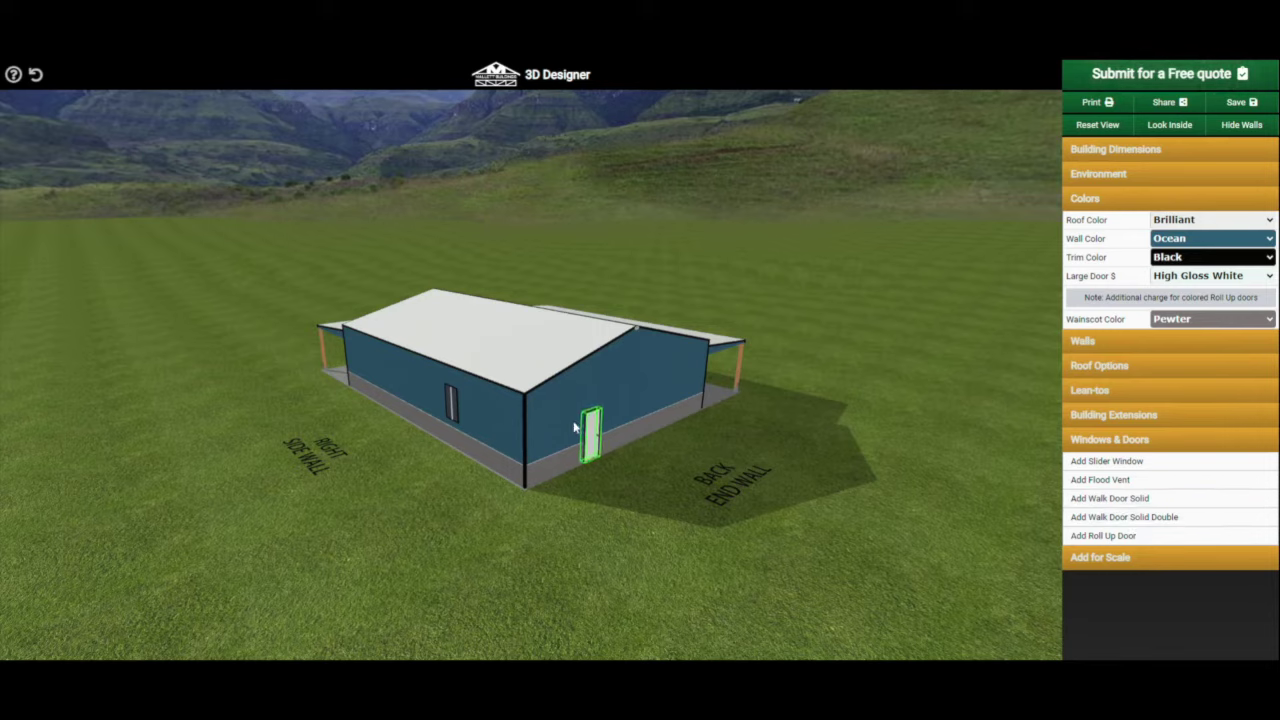
pyautogui.click(630, 405)
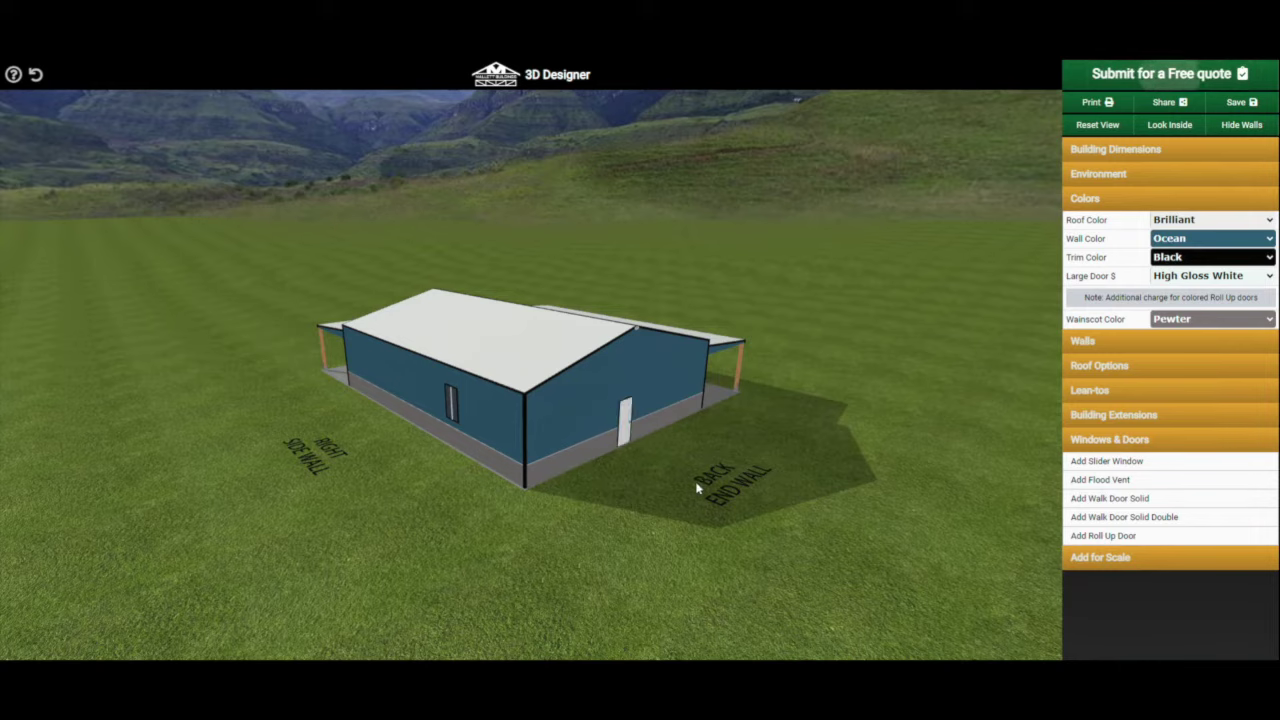
# Step: Add a double solid walk door to the right side wall and move the single walk door onto that wall
pyautogui.click(1124, 517)
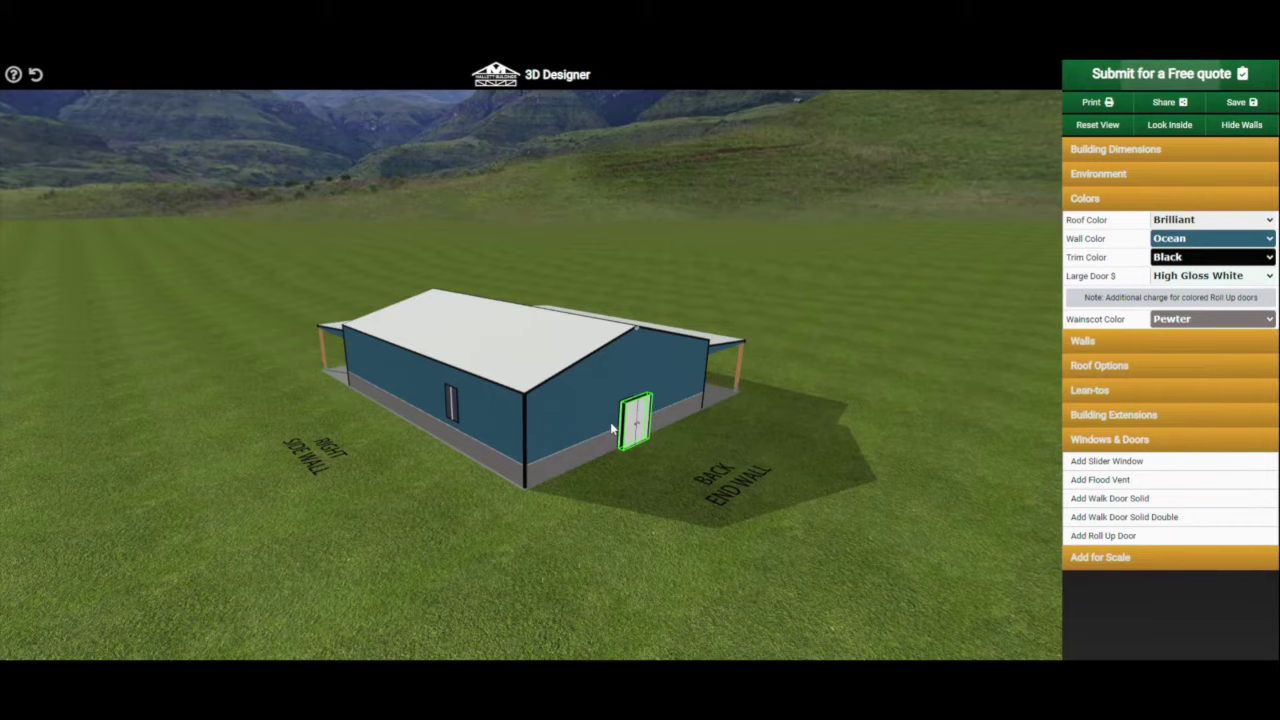
pyautogui.click(400, 410)
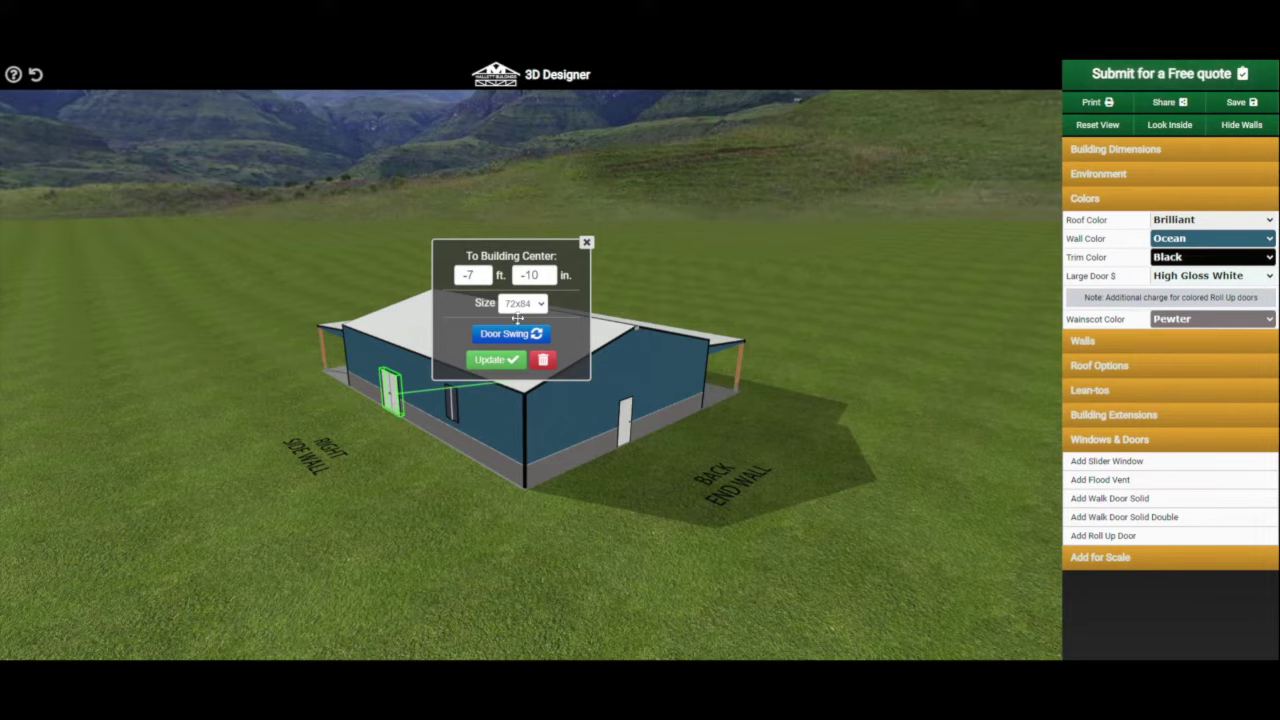
pyautogui.click(587, 243)
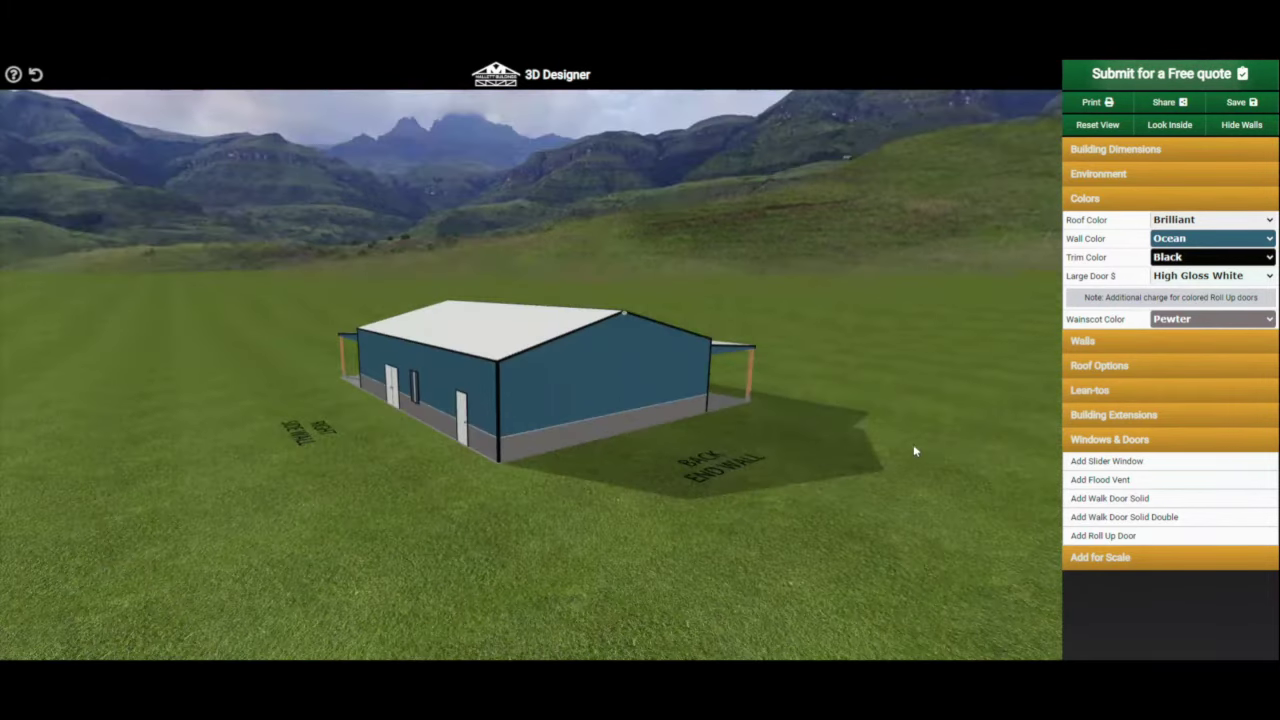
# Step: Add a roll up door and place it near the center of the back end wall
pyautogui.click(1110, 536)
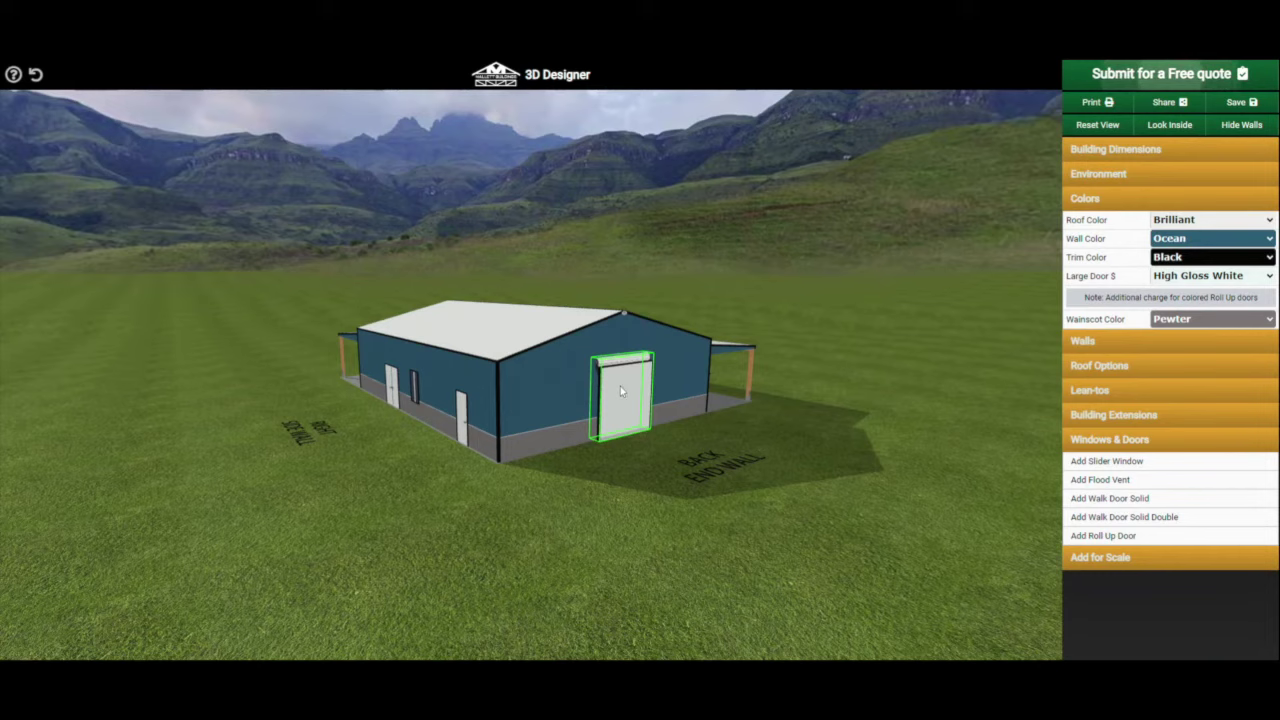
pyautogui.moveTo(620, 391); pyautogui.dragTo(618, 393)
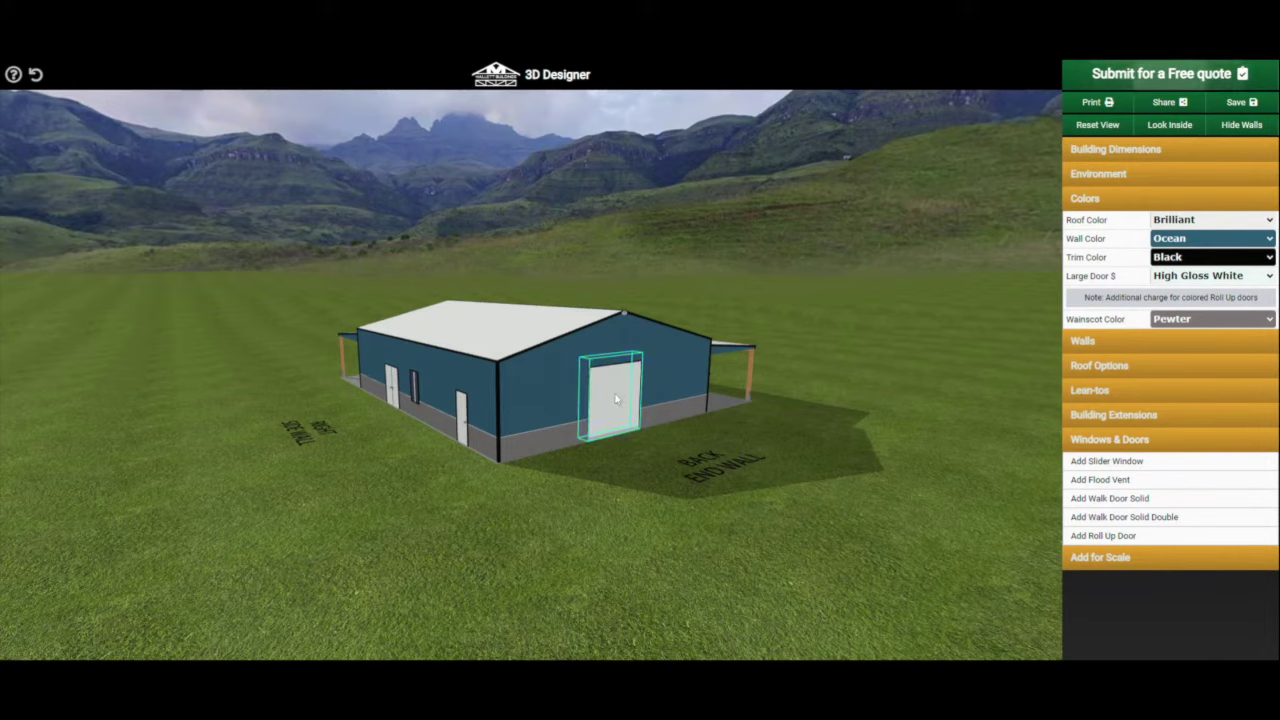
pyautogui.moveTo(686, 428); pyautogui.dragTo(600, 440)
# Step: Set the back end wall's roll up door to 16 ft wide and 12 ft high
pyautogui.click(588, 435)
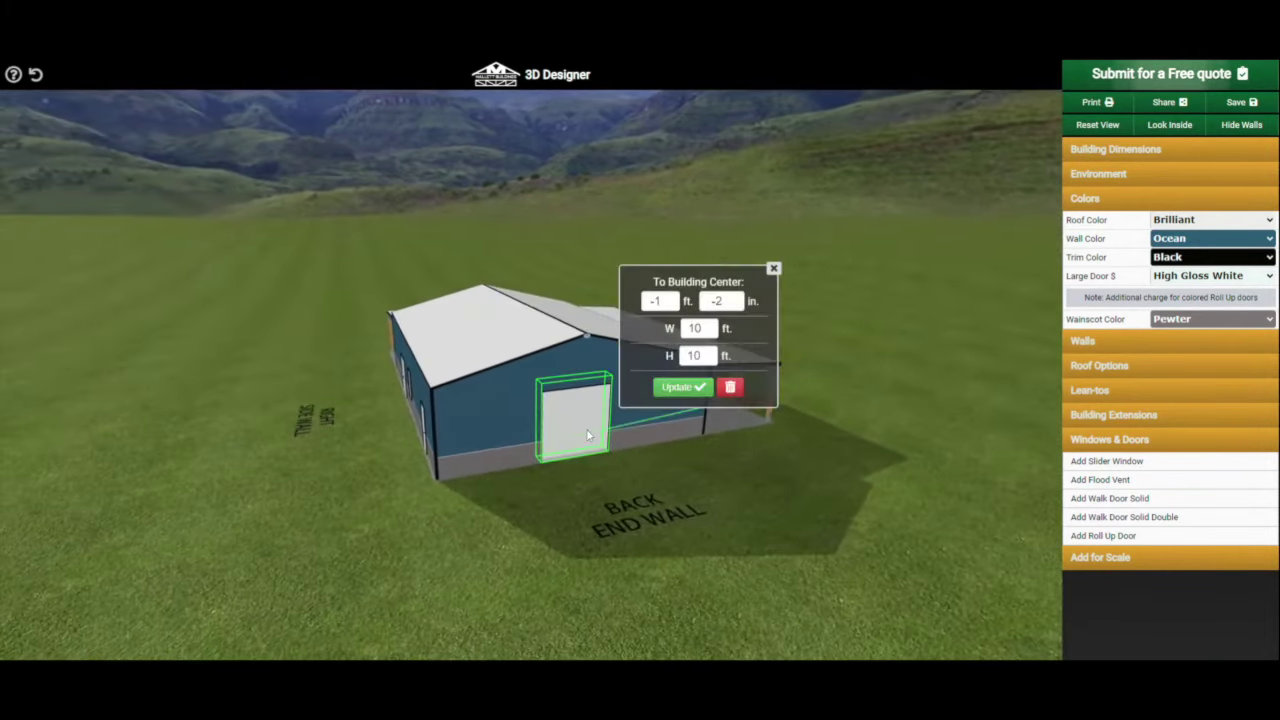
pyautogui.click(711, 325)
pyautogui.click(711, 325)
pyautogui.click(711, 325)
pyautogui.click(711, 325)
pyautogui.click(711, 325)
pyautogui.click(711, 325)
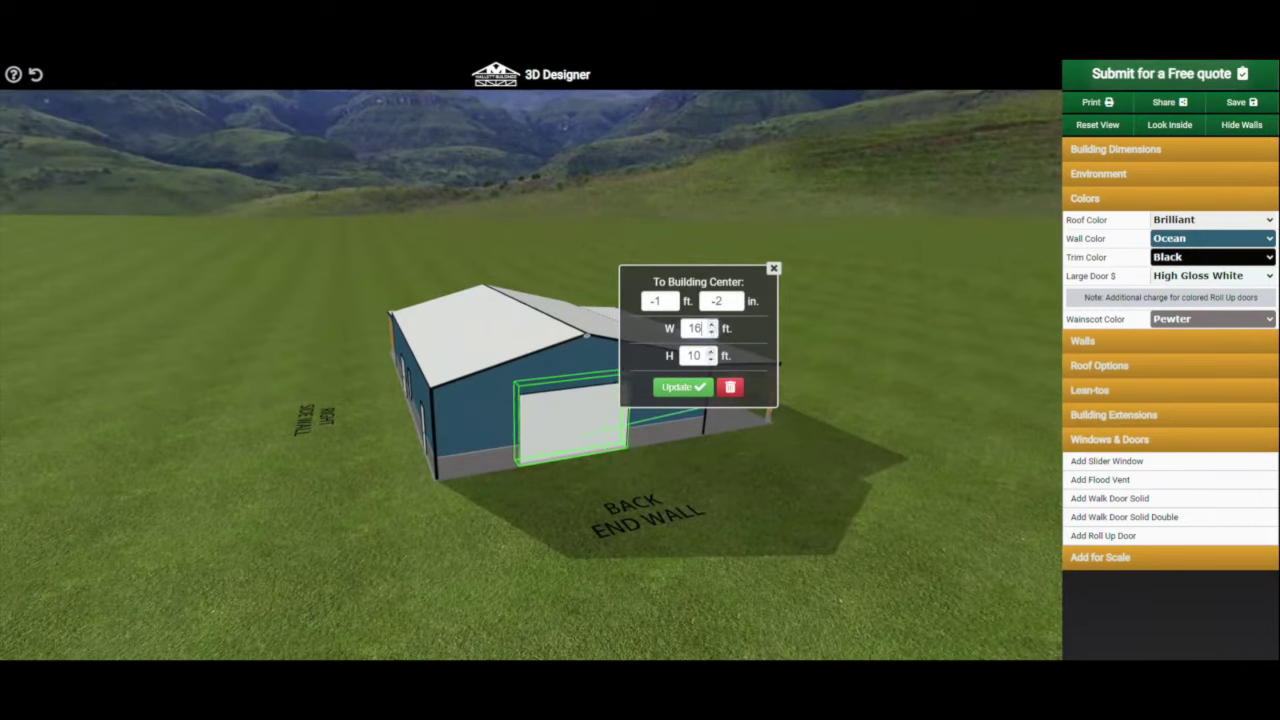
pyautogui.click(711, 352)
pyautogui.click(711, 352)
pyautogui.click(711, 352)
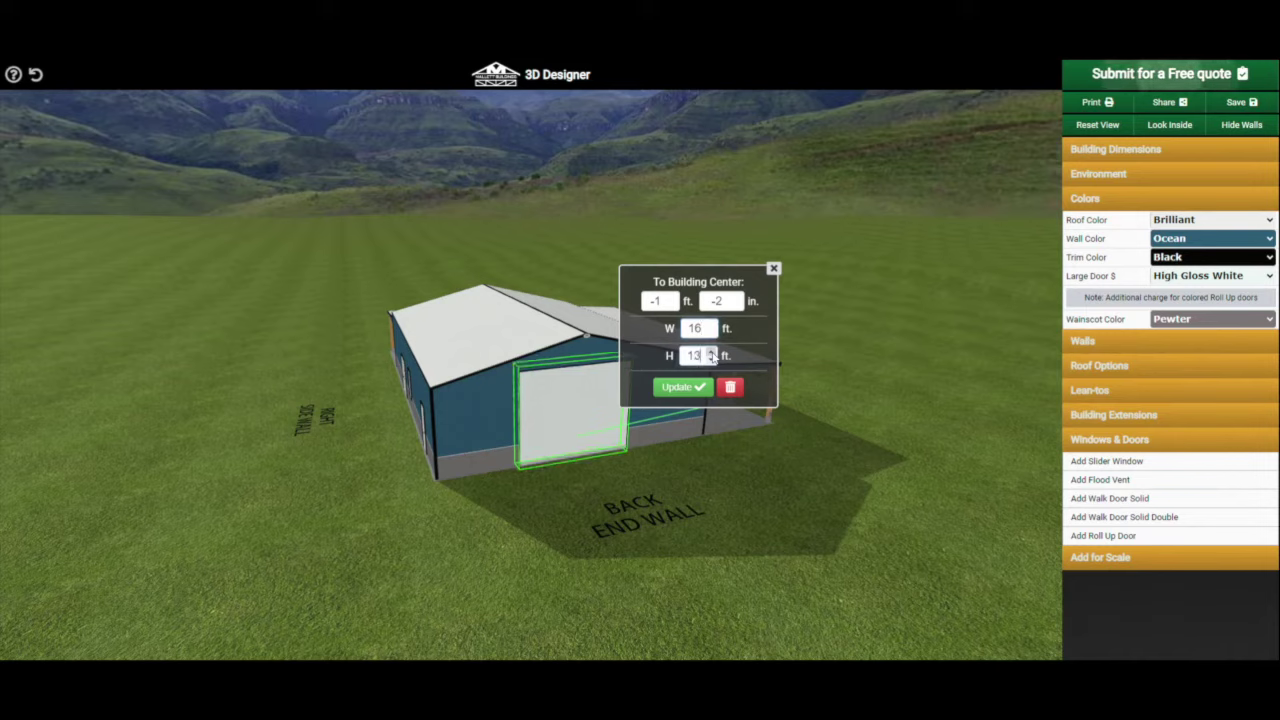
pyautogui.click(711, 359)
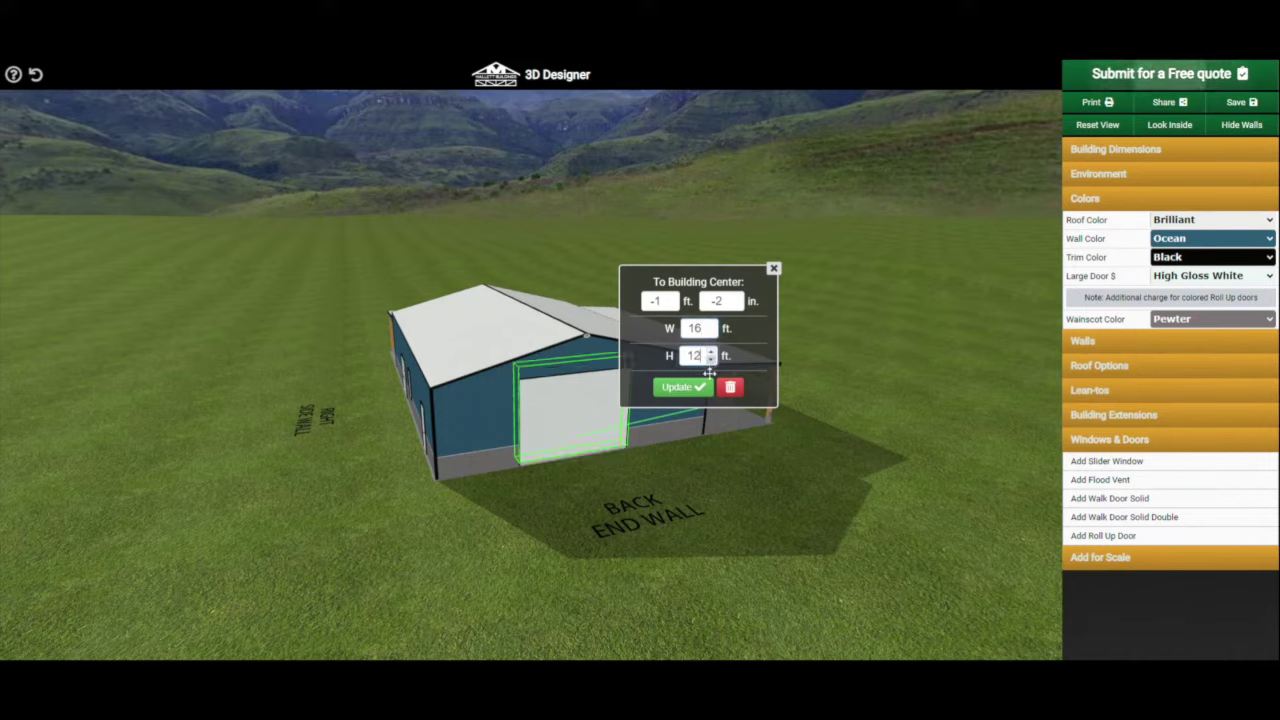
pyautogui.click(702, 386)
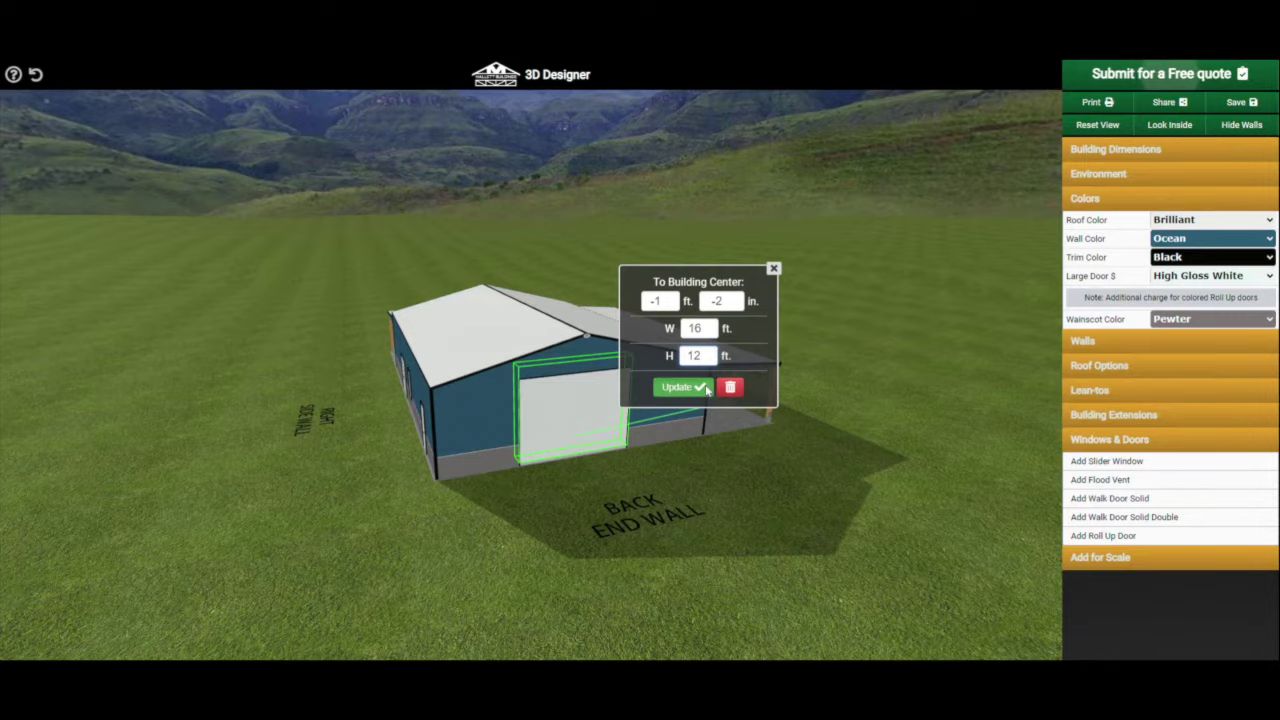
pyautogui.moveTo(668, 440); pyautogui.dragTo(686, 440)
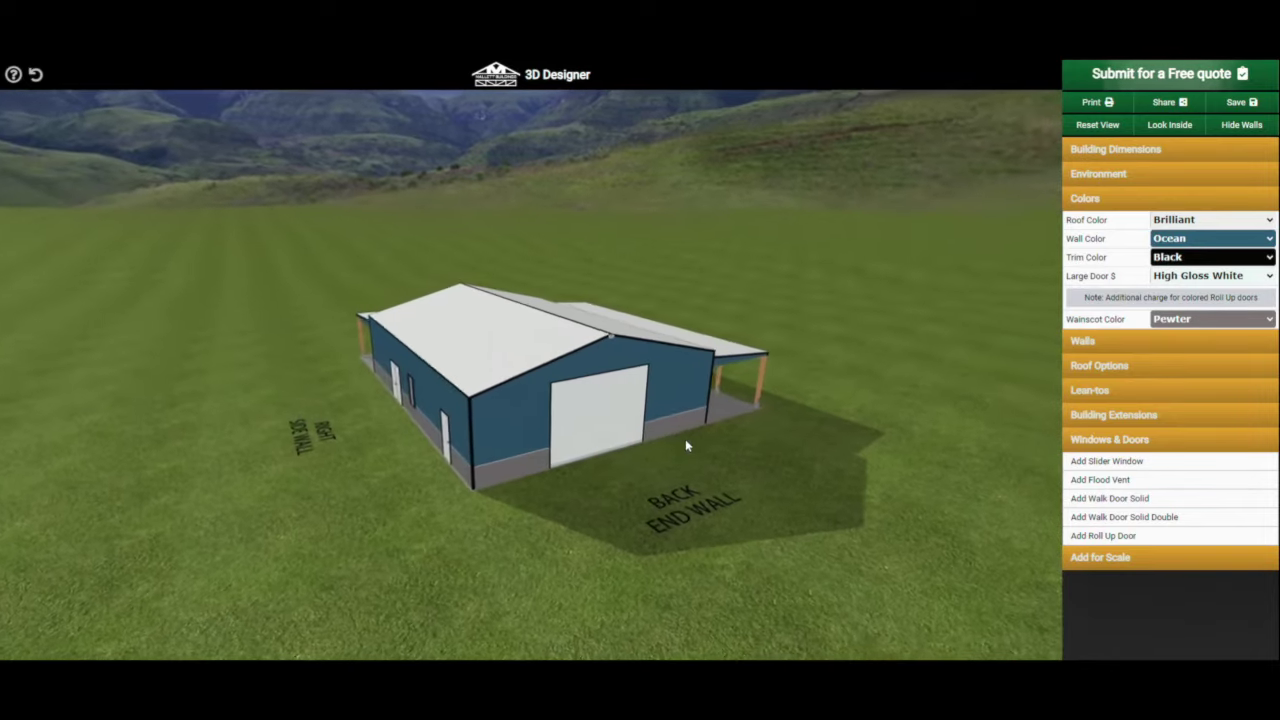
pyautogui.click(613, 425)
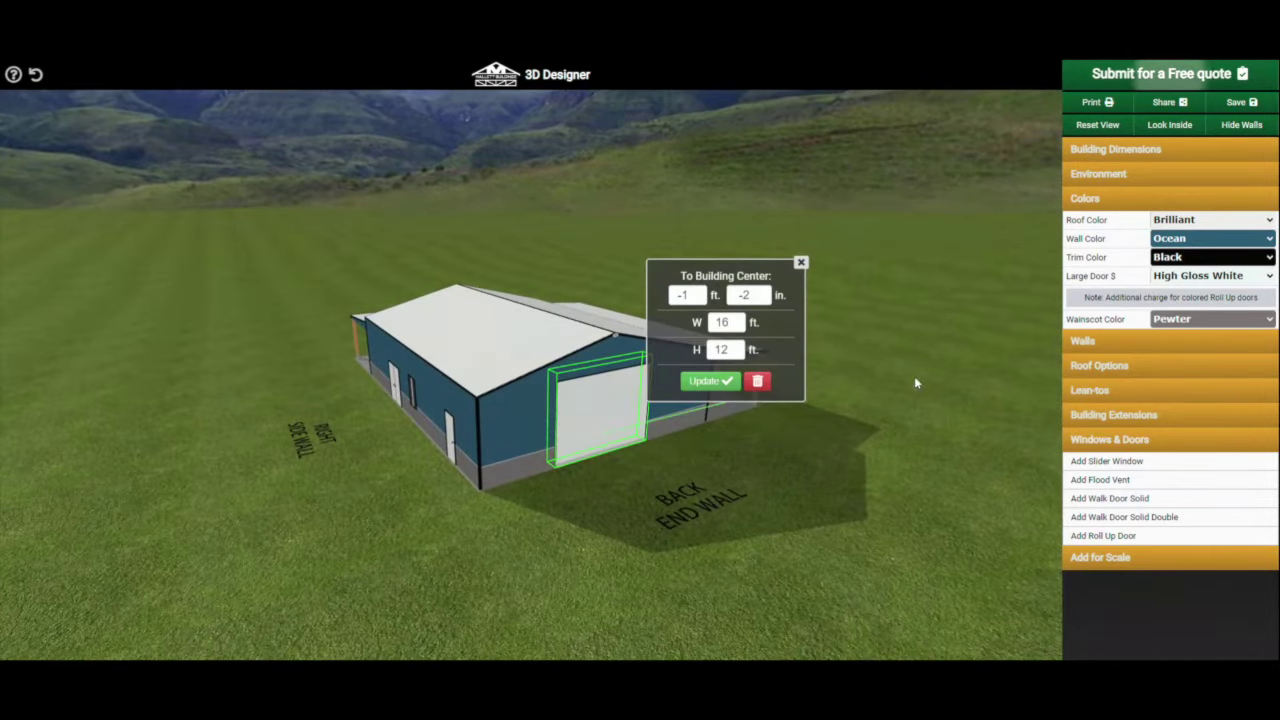
pyautogui.click(800, 263)
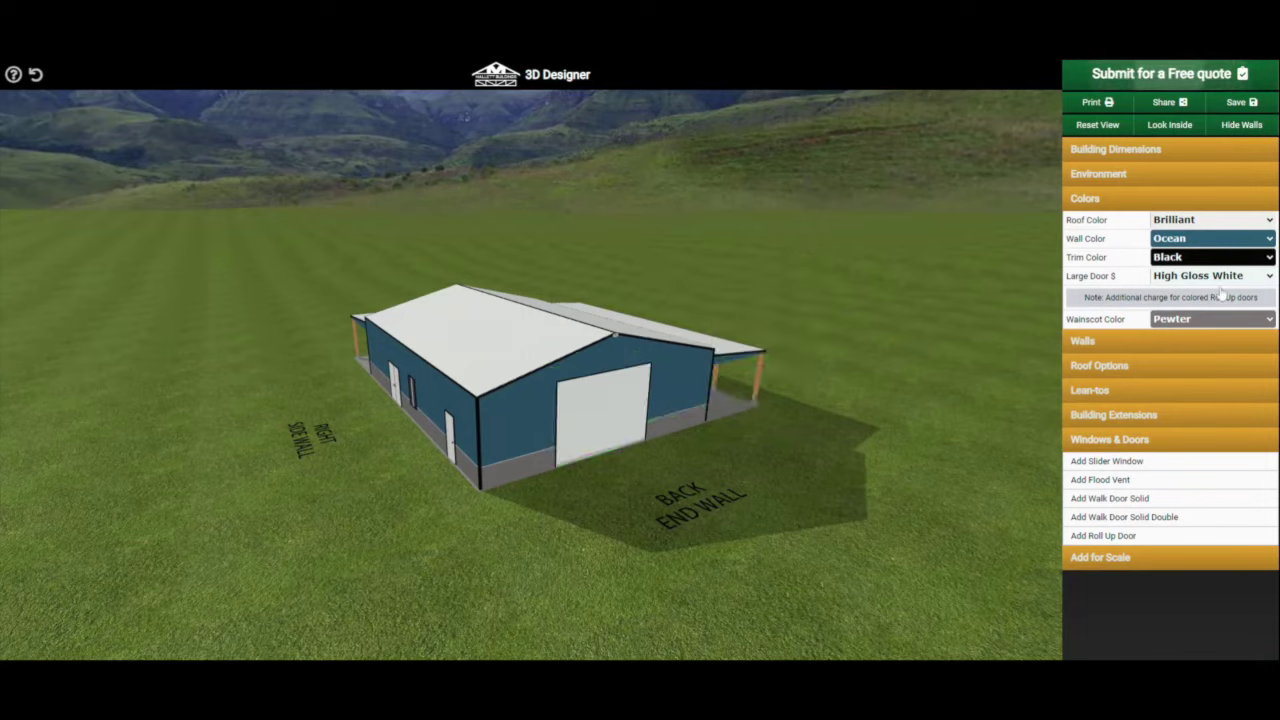
# Step: Change the large door color to Royal Blue and move the roll up door to the center of the back end wall
pyautogui.click(1190, 461)
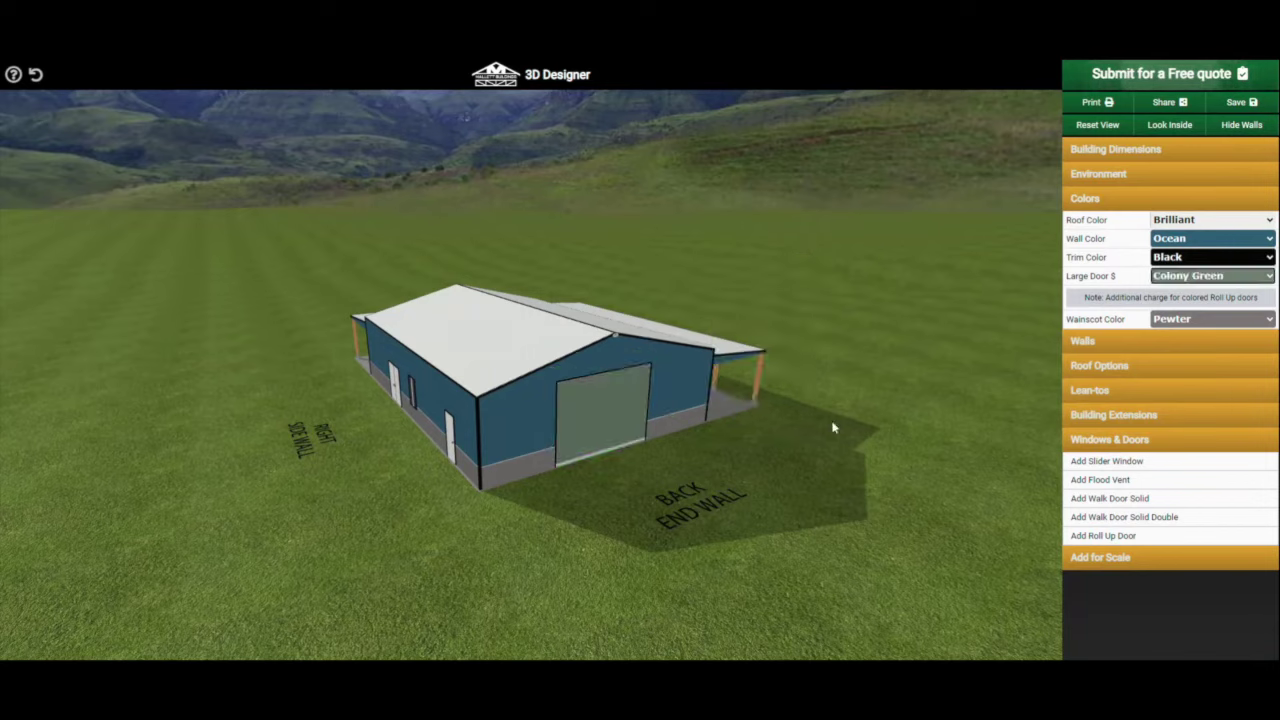
pyautogui.click(1187, 292)
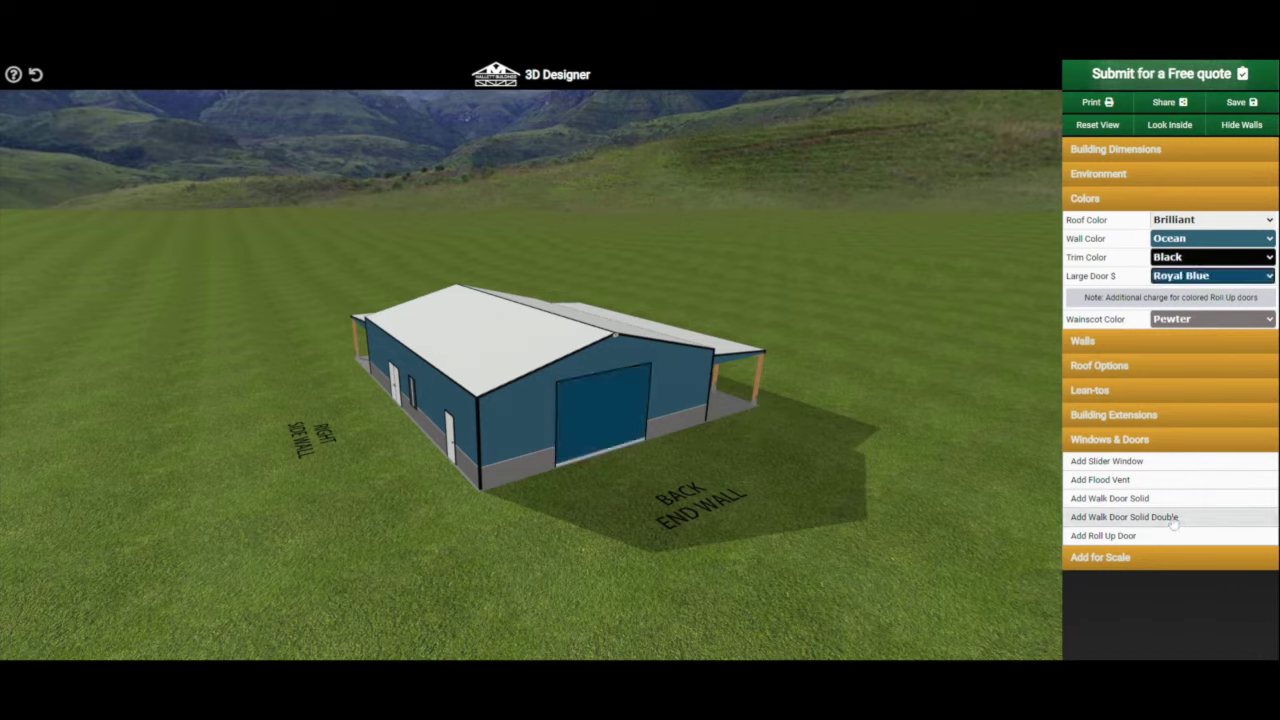
pyautogui.click(625, 430)
pyautogui.moveTo(625, 430); pyautogui.dragTo(580, 433)
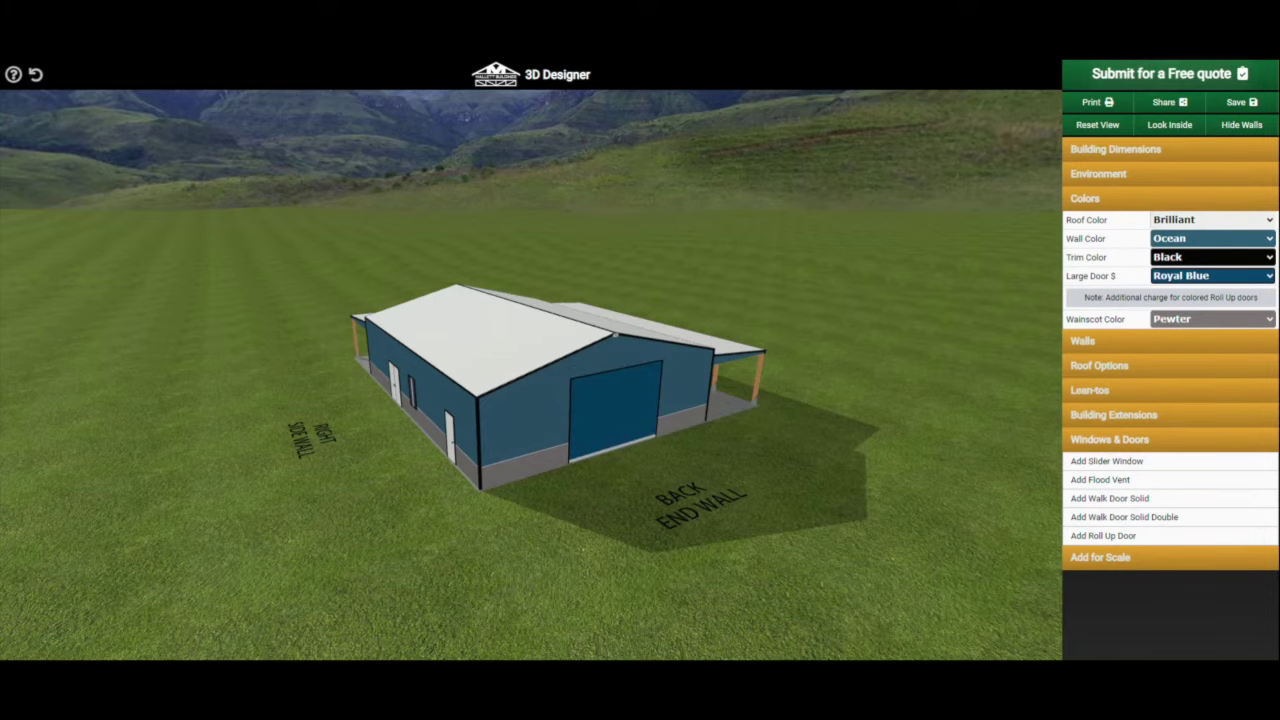
pyautogui.click(591, 423)
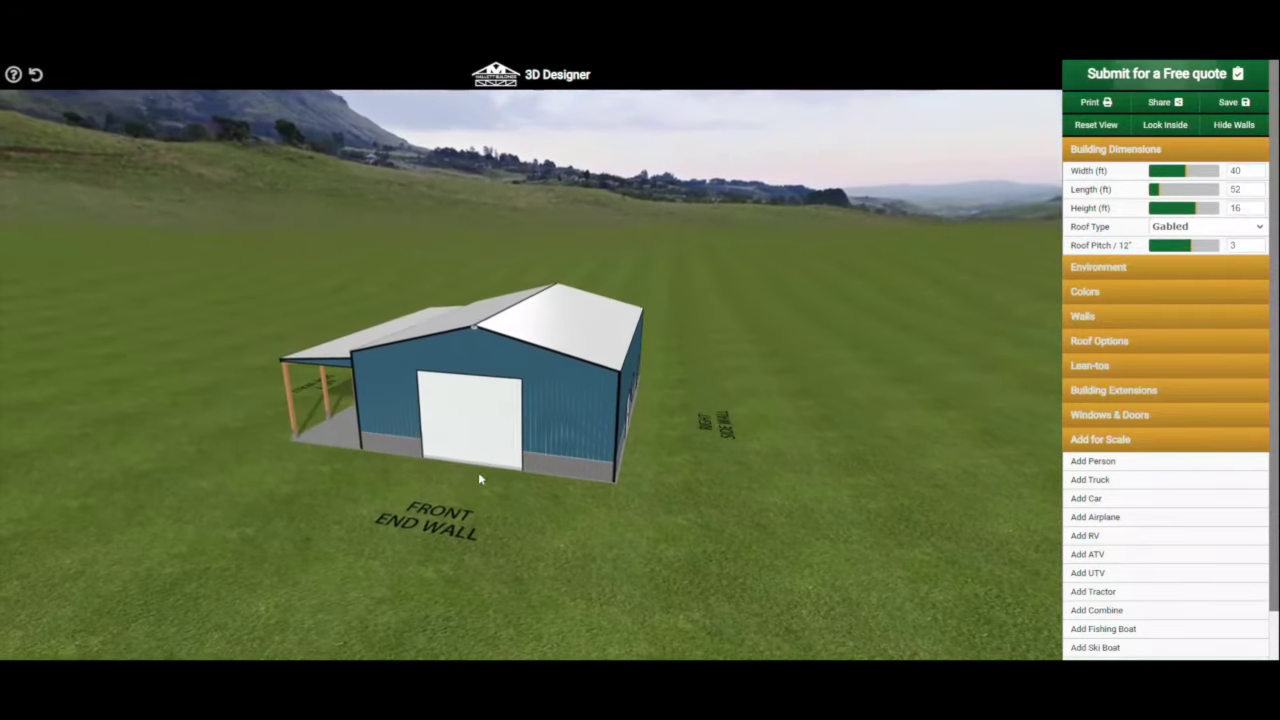
# Step: Add a person for scale and place them in front of the front end wall, between the roll up door and the lean-to
pyautogui.click(483, 452)
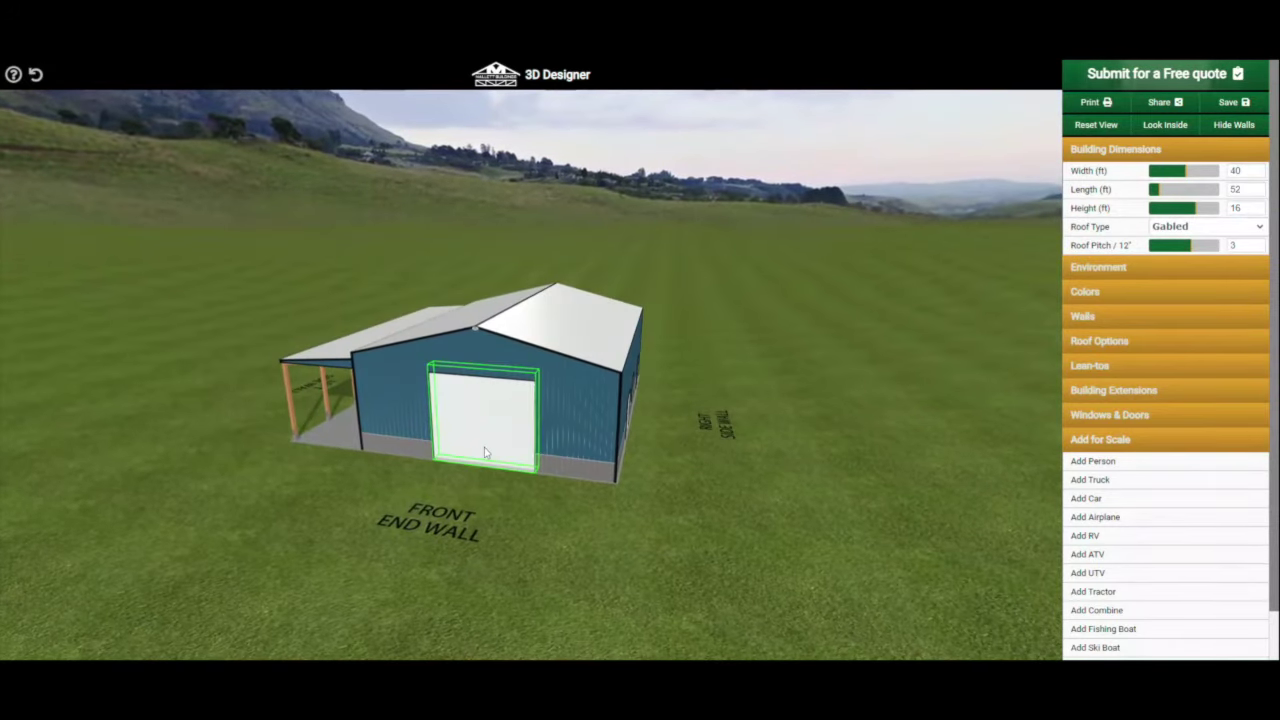
pyautogui.click(1120, 462)
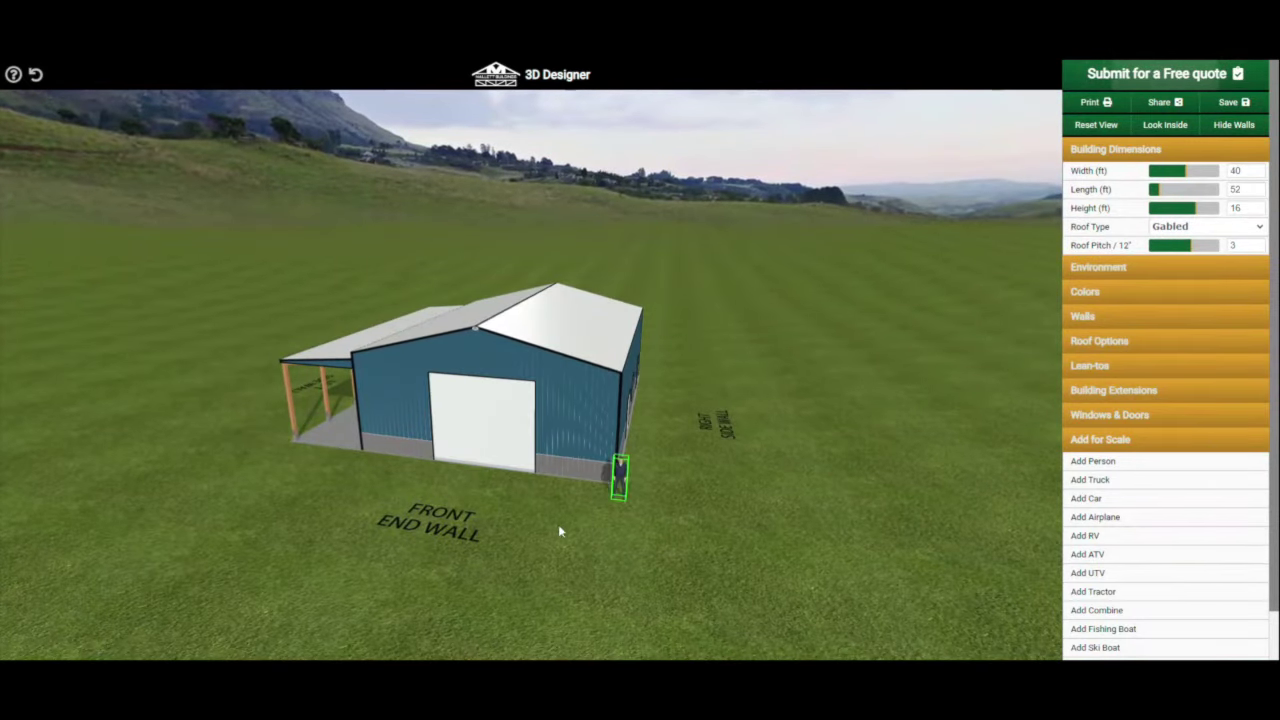
pyautogui.moveTo(622, 488); pyautogui.dragTo(395, 475)
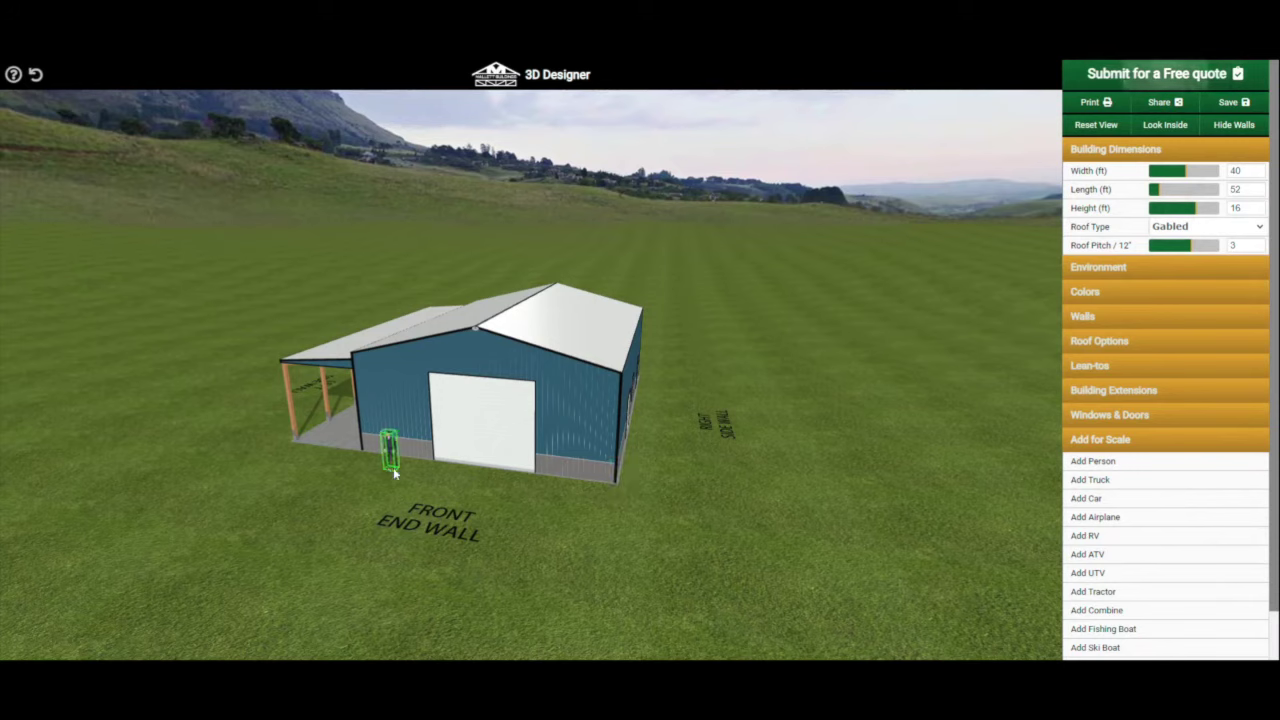
pyautogui.click(497, 557)
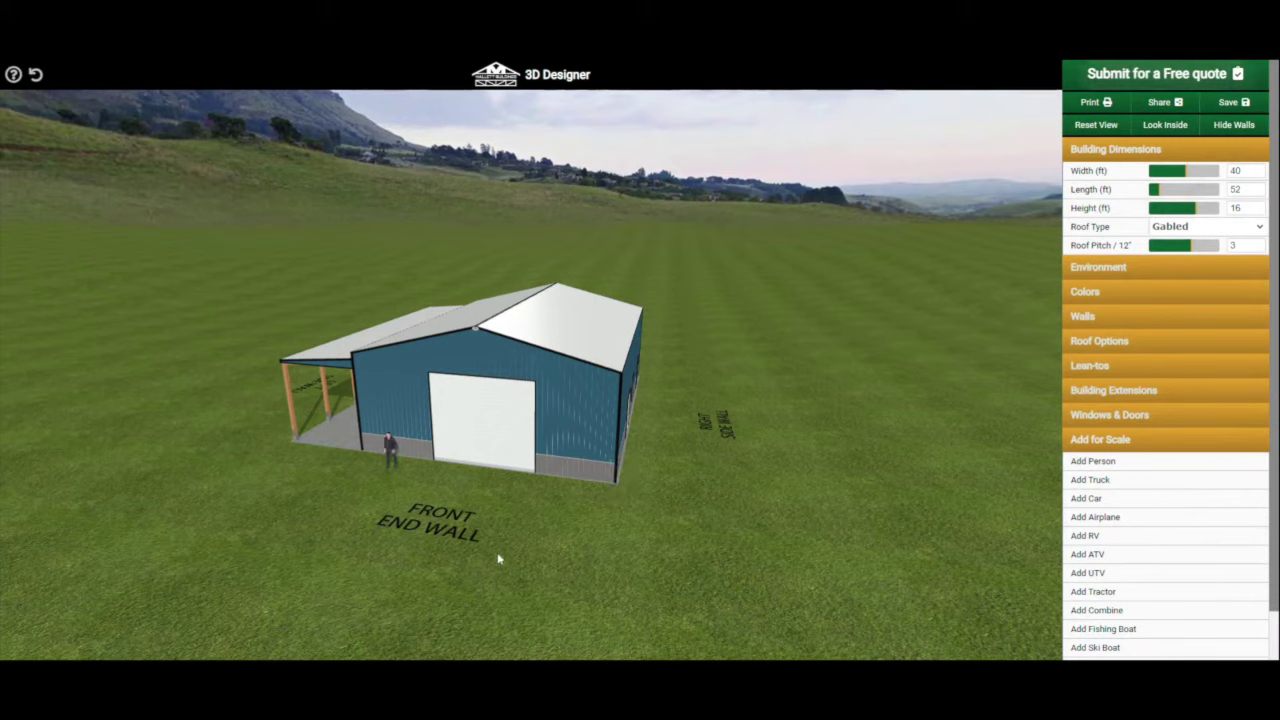
# Step: Add a car for scale and park it under the lean-to beside the front end wall
pyautogui.click(1087, 498)
pyautogui.moveTo(762, 497); pyautogui.dragTo(355, 428)
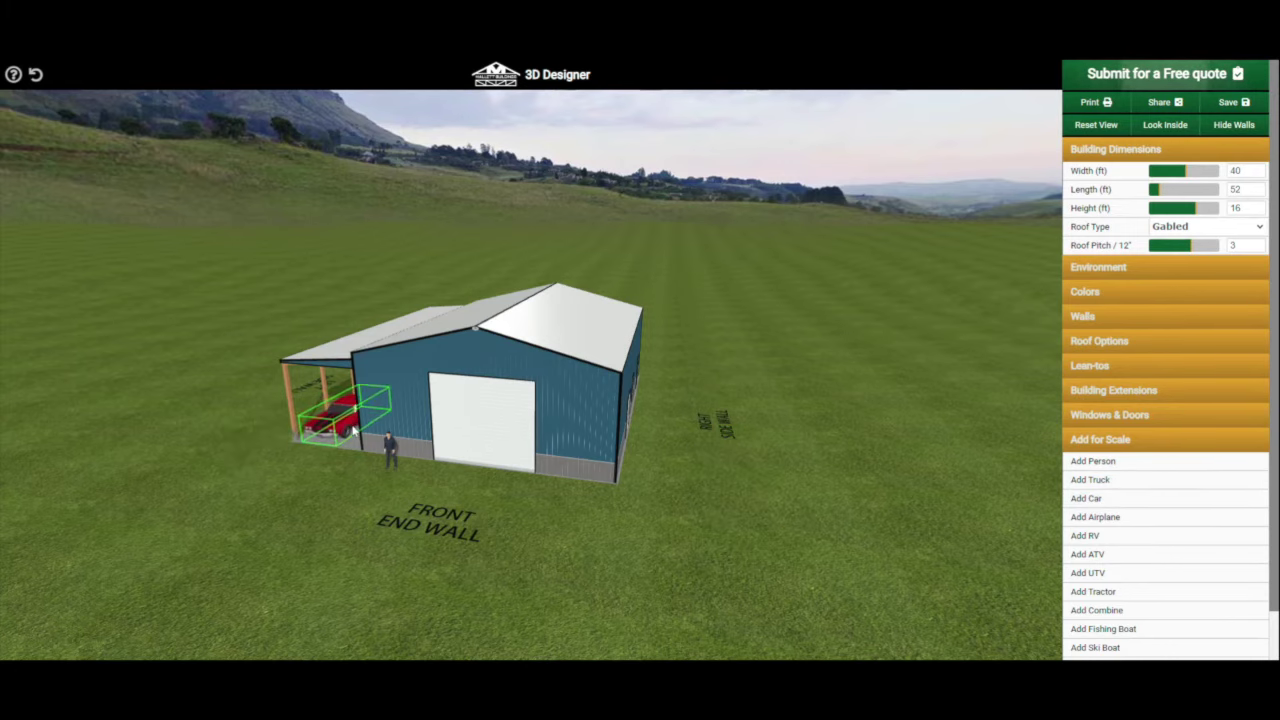
pyautogui.moveTo(261, 508); pyautogui.dragTo(303, 502)
pyautogui.moveTo(385, 449); pyautogui.dragTo(408, 445)
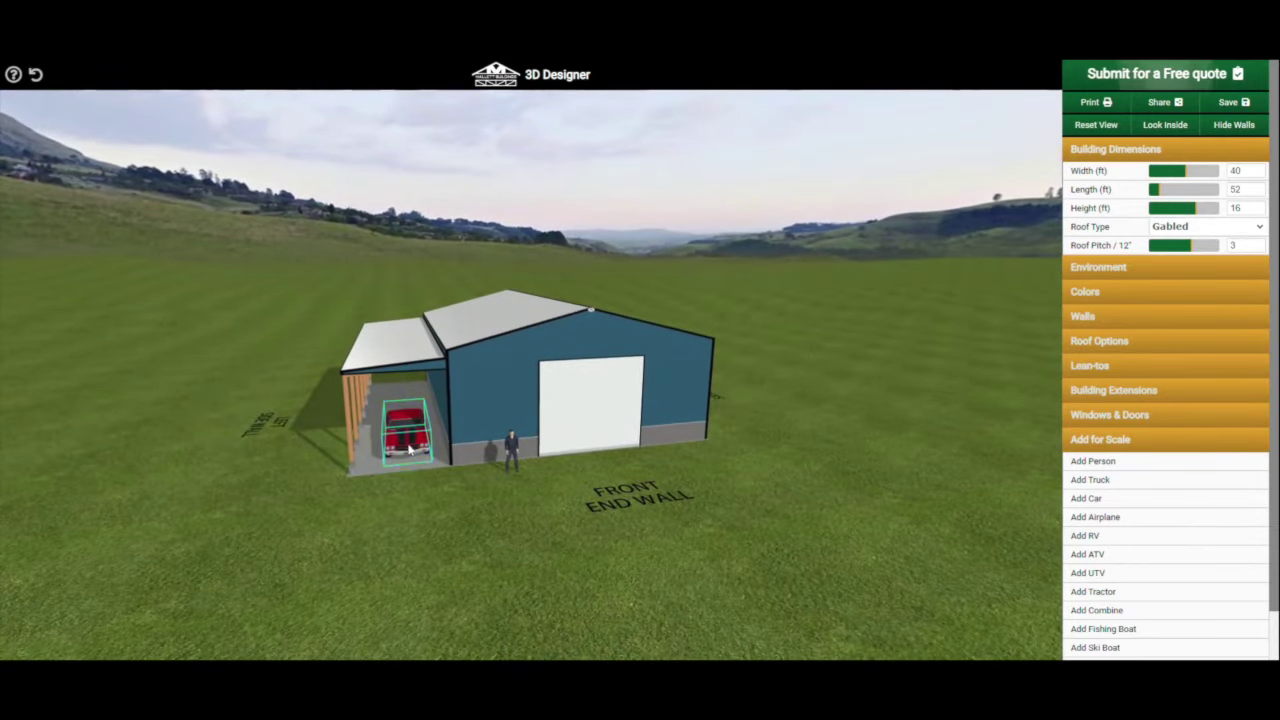
pyautogui.moveTo(614, 519); pyautogui.dragTo(571, 523)
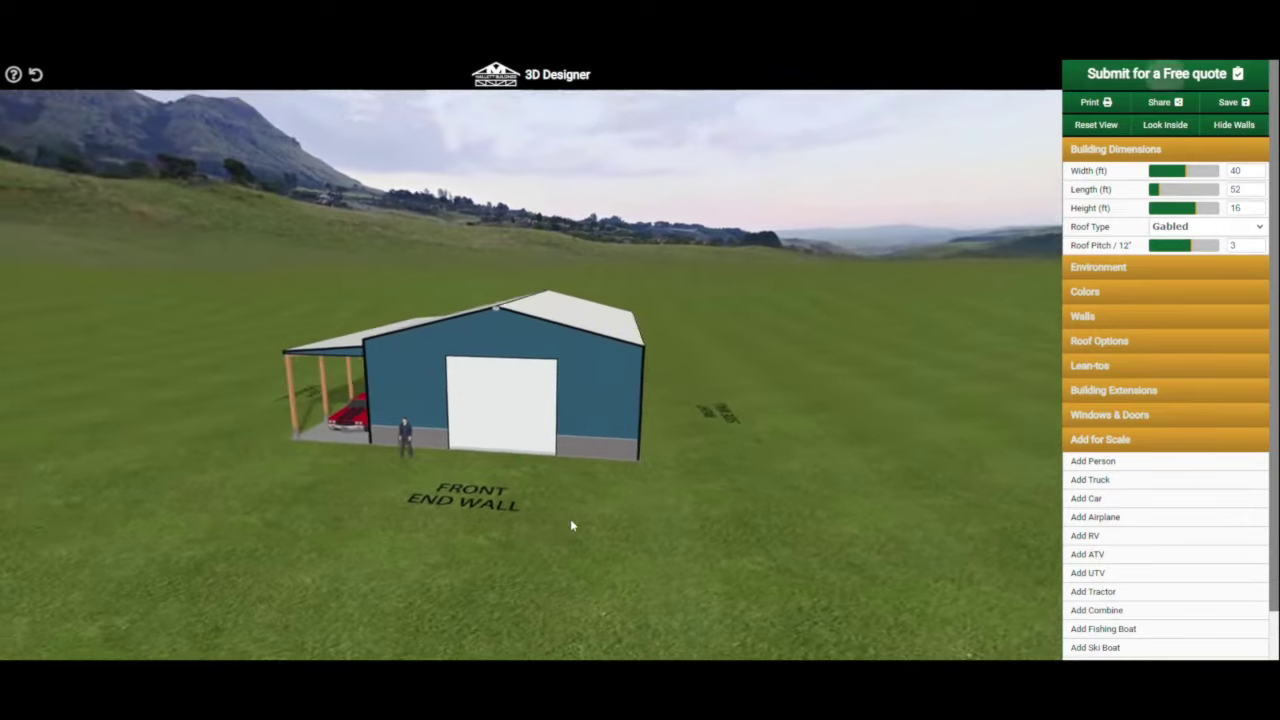
# Step: Add an RV for scale and position it outside the roll up door on the front end wall
pyautogui.click(1110, 538)
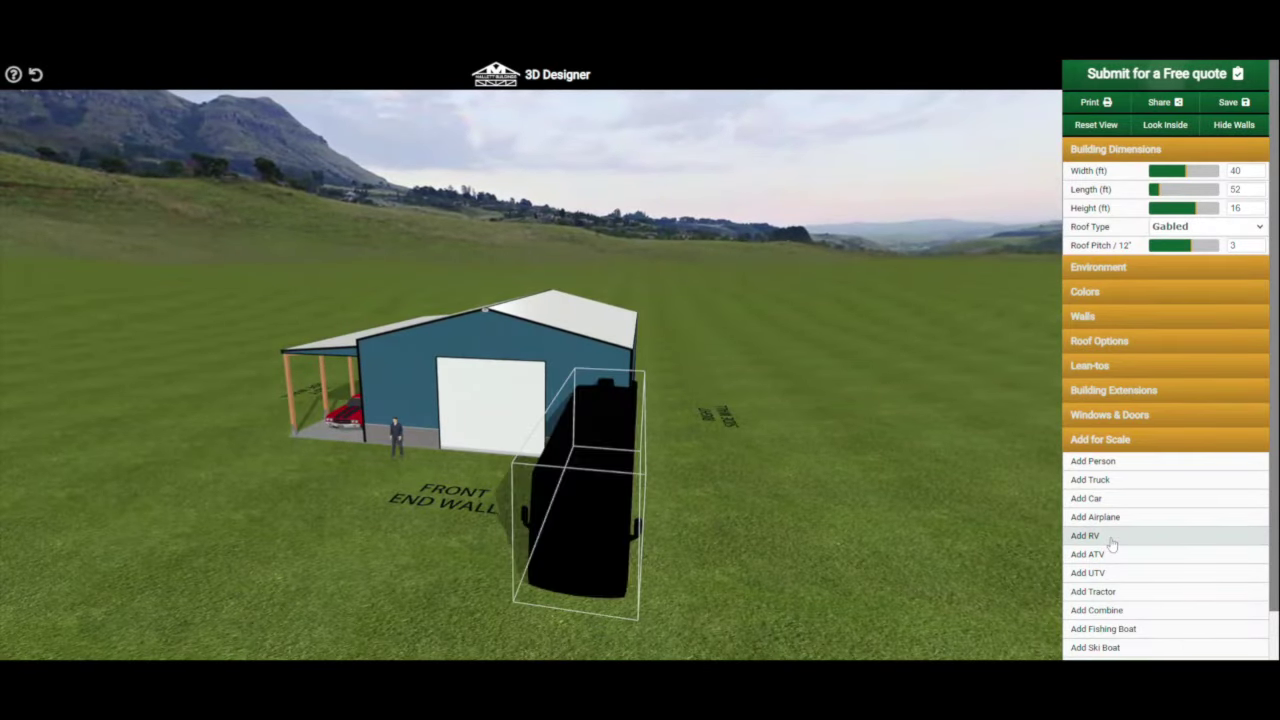
pyautogui.moveTo(572, 566); pyautogui.dragTo(409, 587)
pyautogui.click(597, 589)
pyautogui.moveTo(597, 589); pyautogui.dragTo(607, 590)
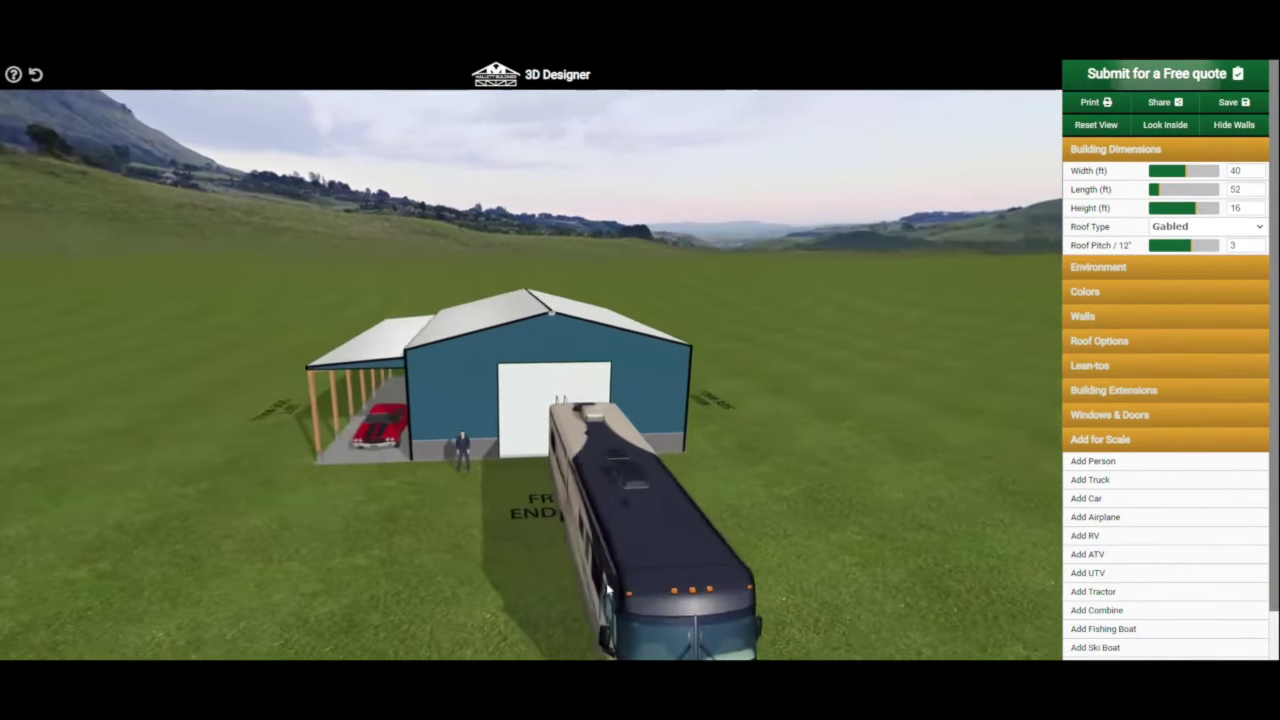
pyautogui.scroll(-5, 618, 586)
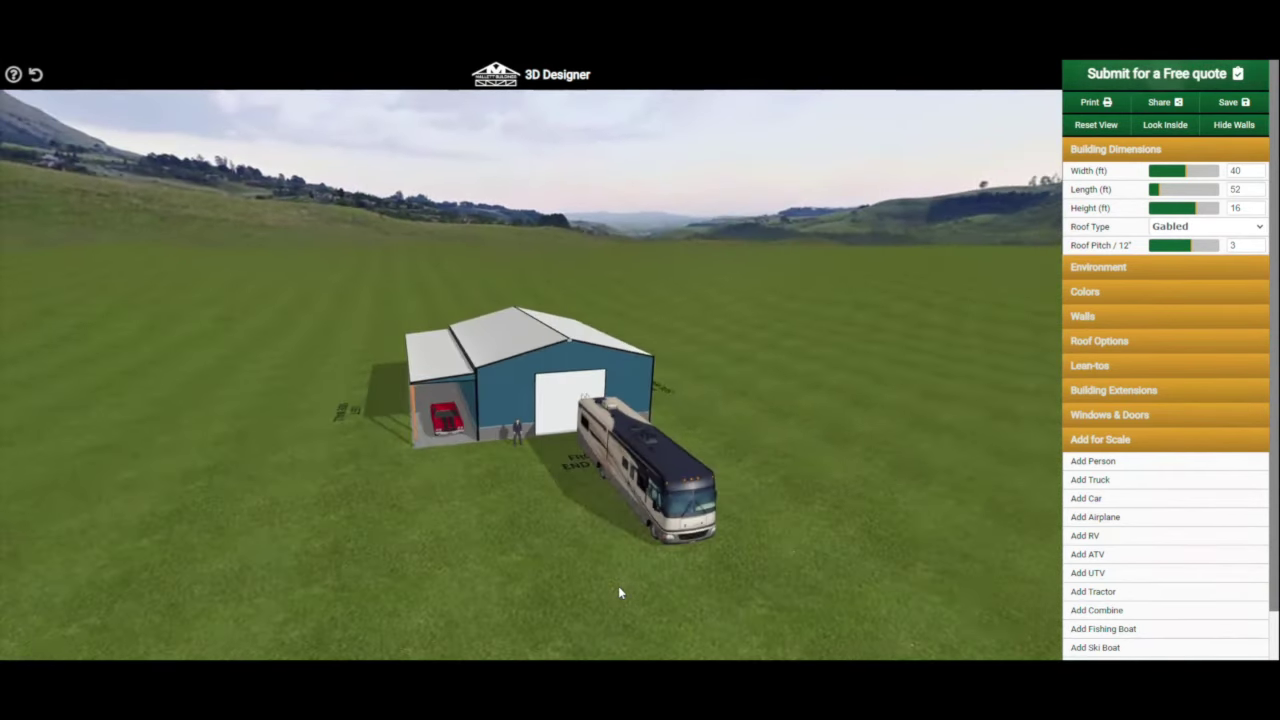
# Step: Add an airplane for scale on the grass near the building
pyautogui.click(1141, 518)
pyautogui.moveTo(348, 480); pyautogui.dragTo(232, 511)
pyautogui.moveTo(386, 527); pyautogui.dragTo(565, 490)
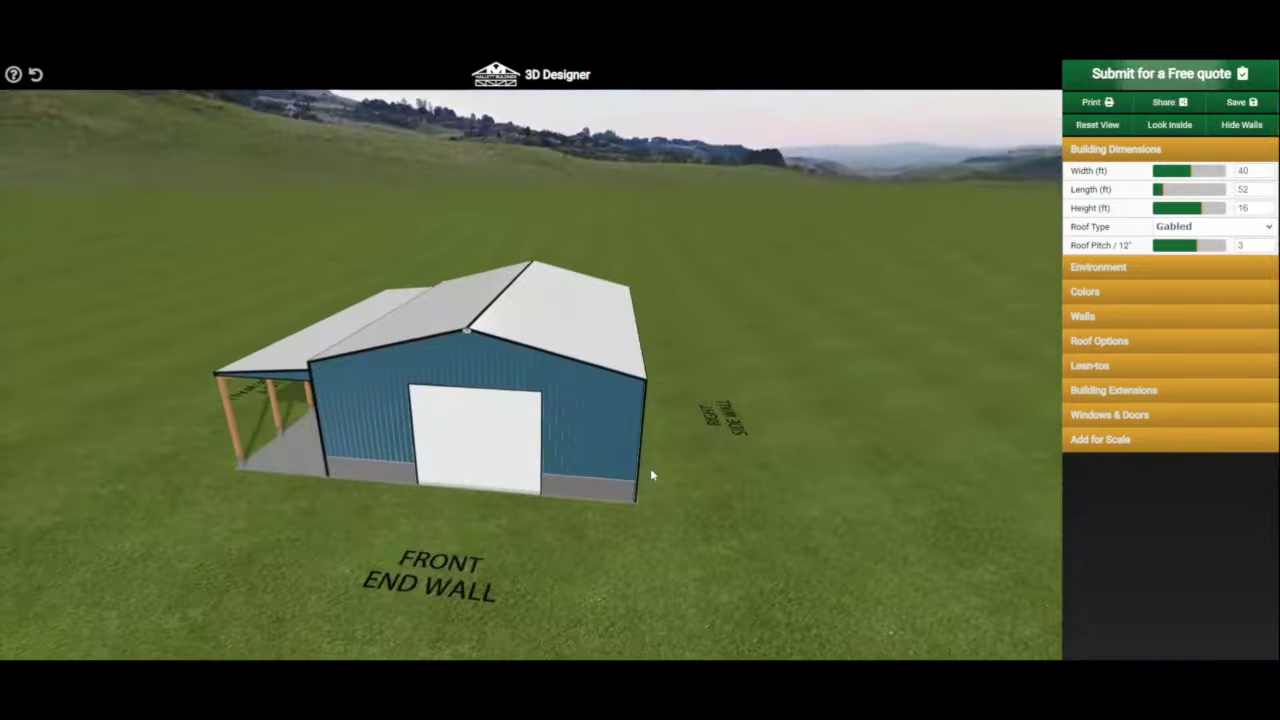
# Step: Review the form for sharing the design by email, and close it without sharing
pyautogui.moveTo(651, 468); pyautogui.dragTo(663, 466)
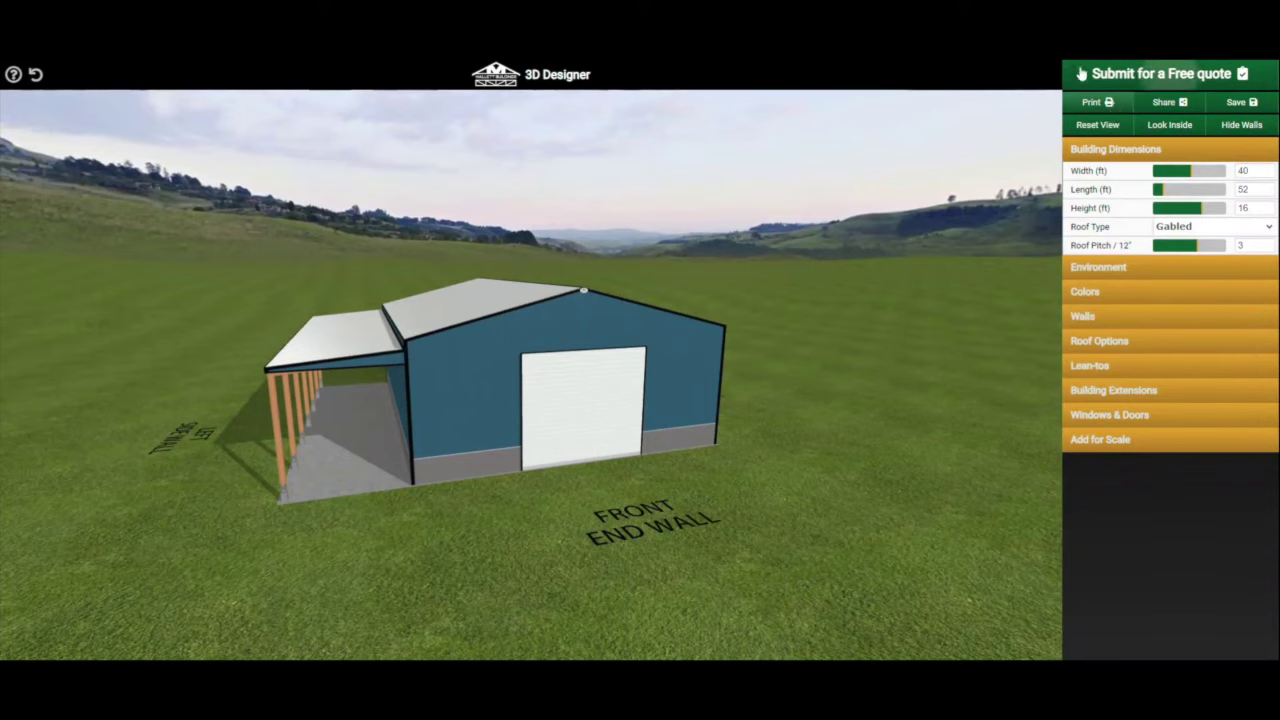
pyautogui.click(1178, 105)
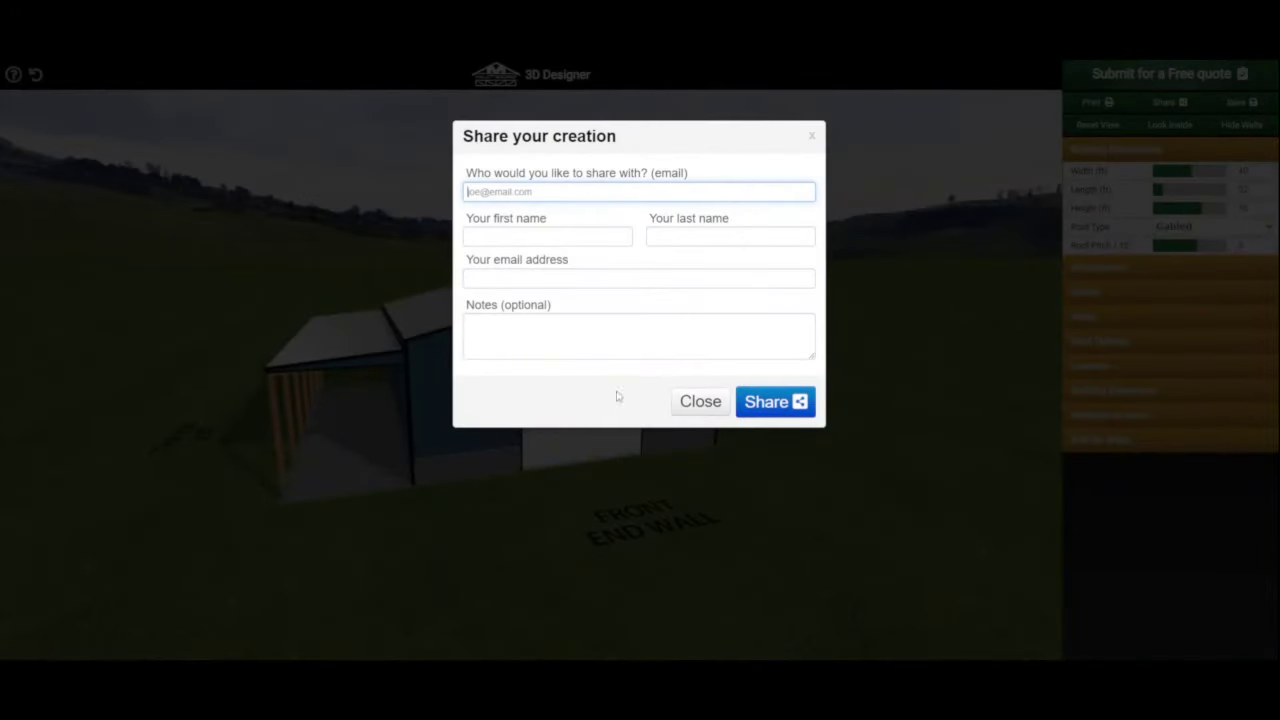
pyautogui.click(701, 403)
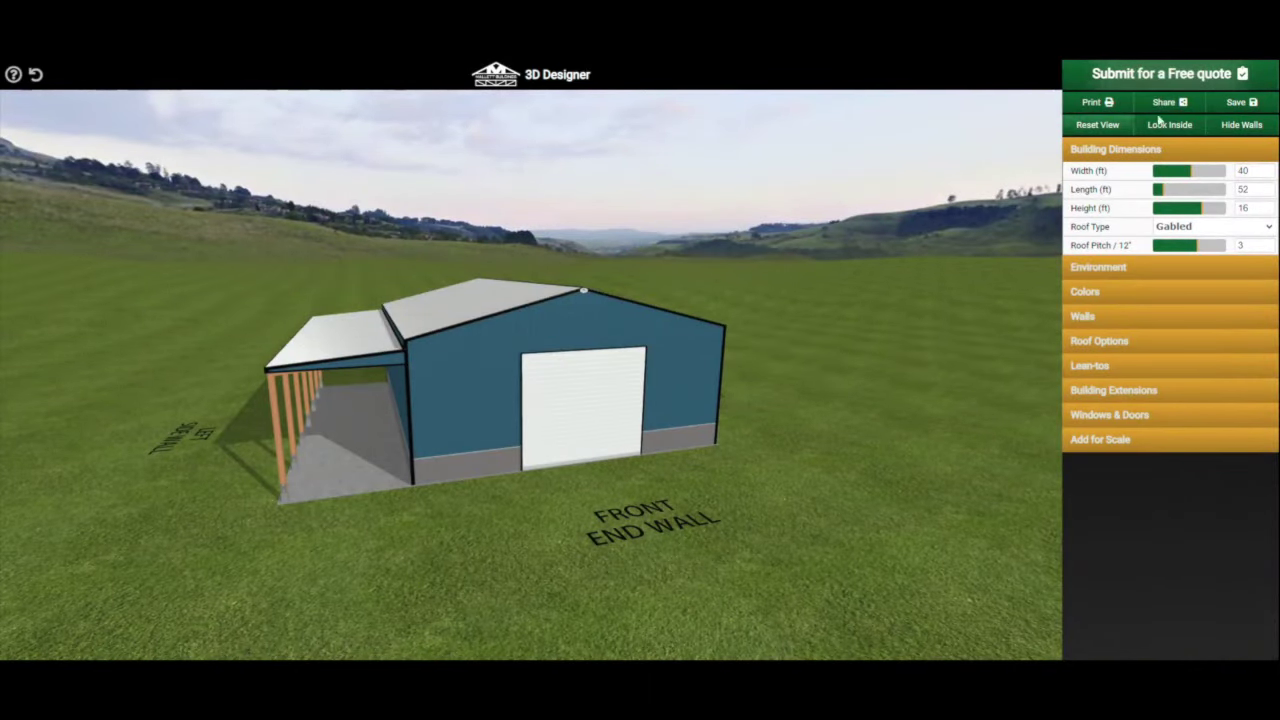
# Step: Review the form for saving the design by email with optional notes, and close it without saving
pyautogui.click(1228, 108)
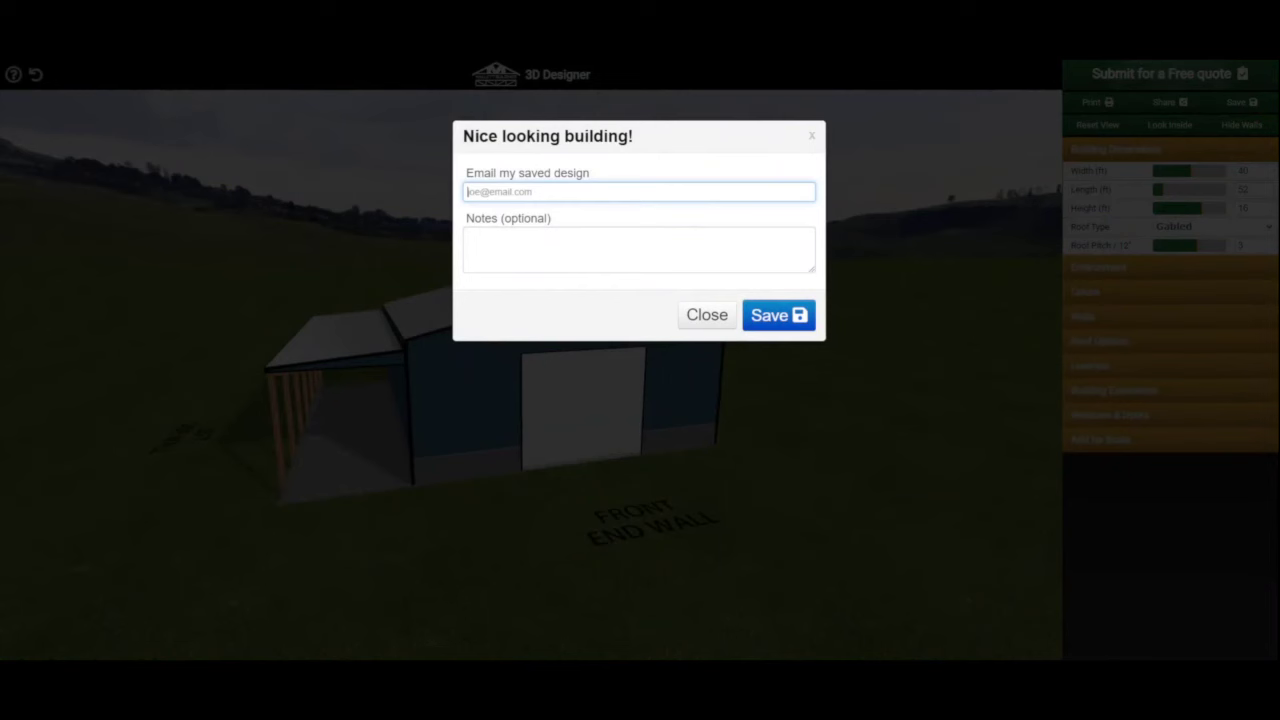
pyautogui.press('Tab')
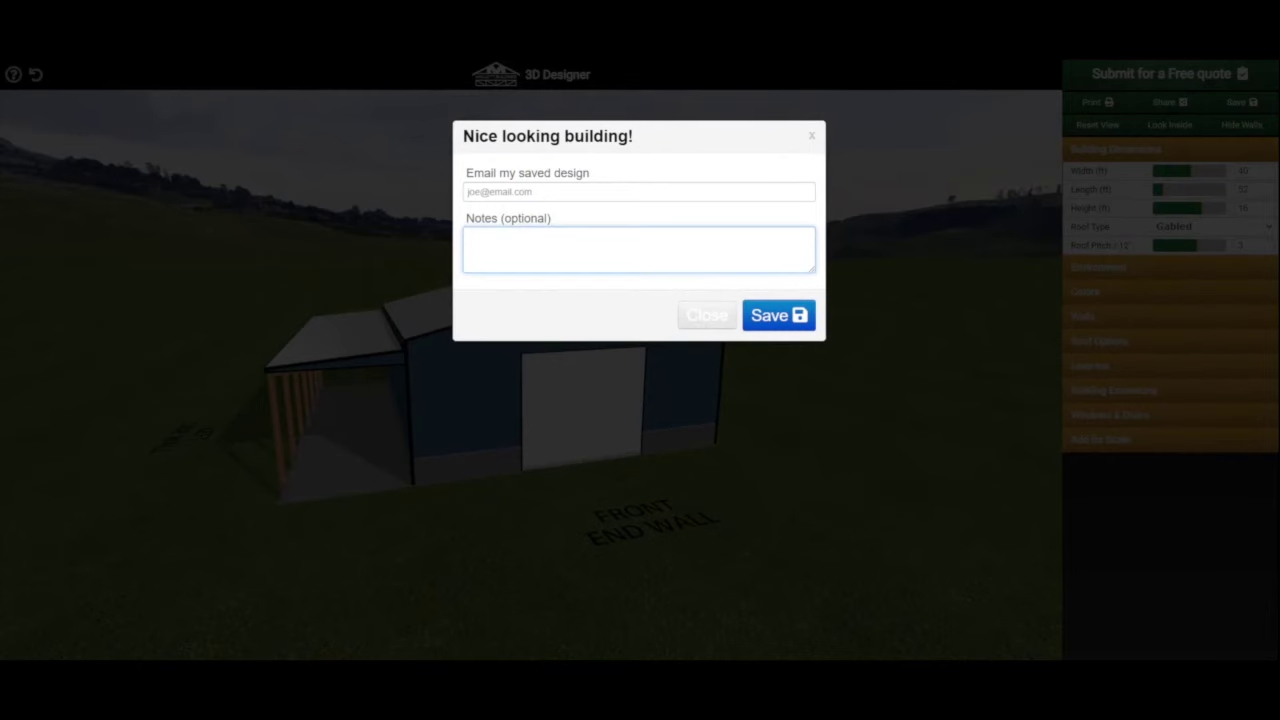
pyautogui.click(695, 318)
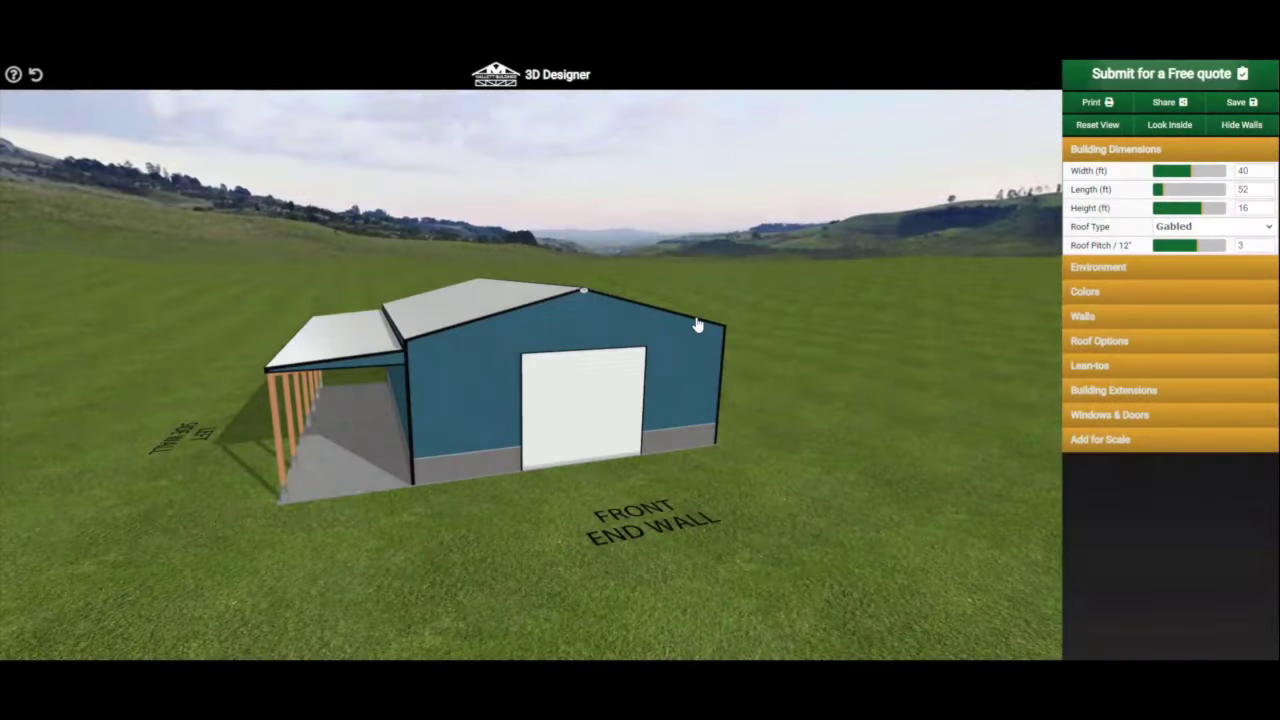
# Step: Review the contact and building fields of the quote request form, and close it without submitting
pyautogui.click(1088, 80)
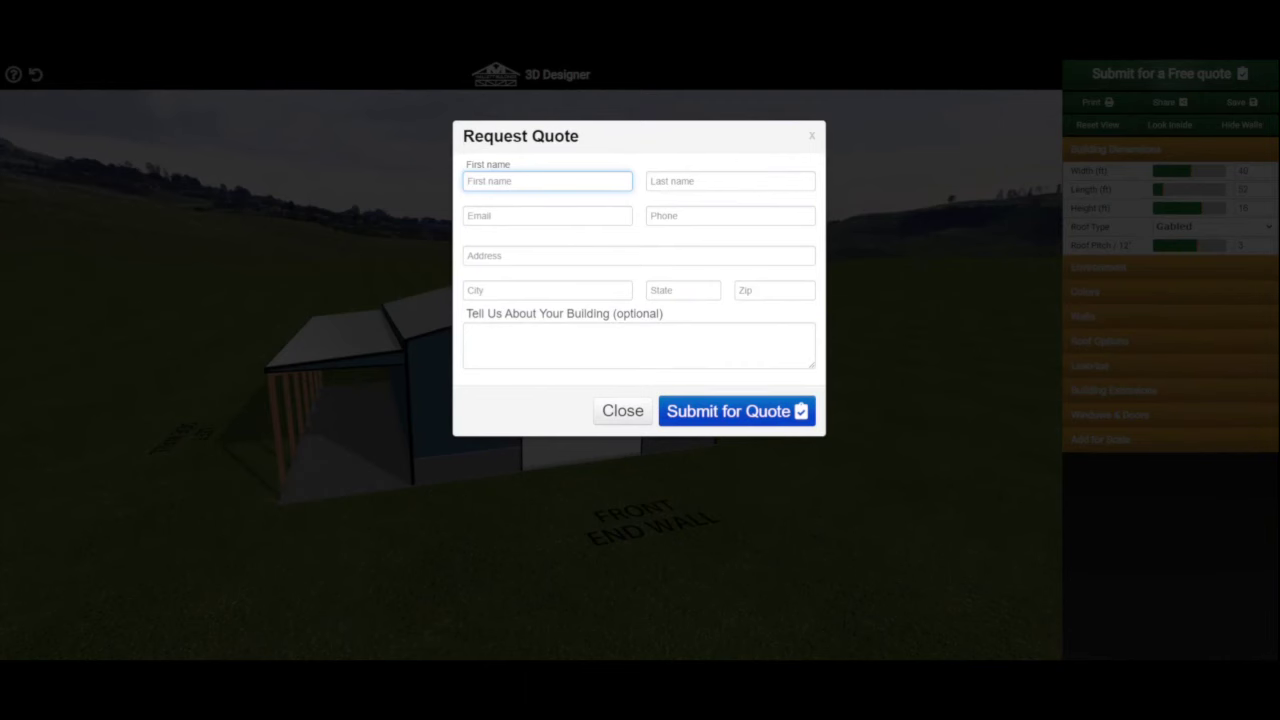
pyautogui.click(633, 413)
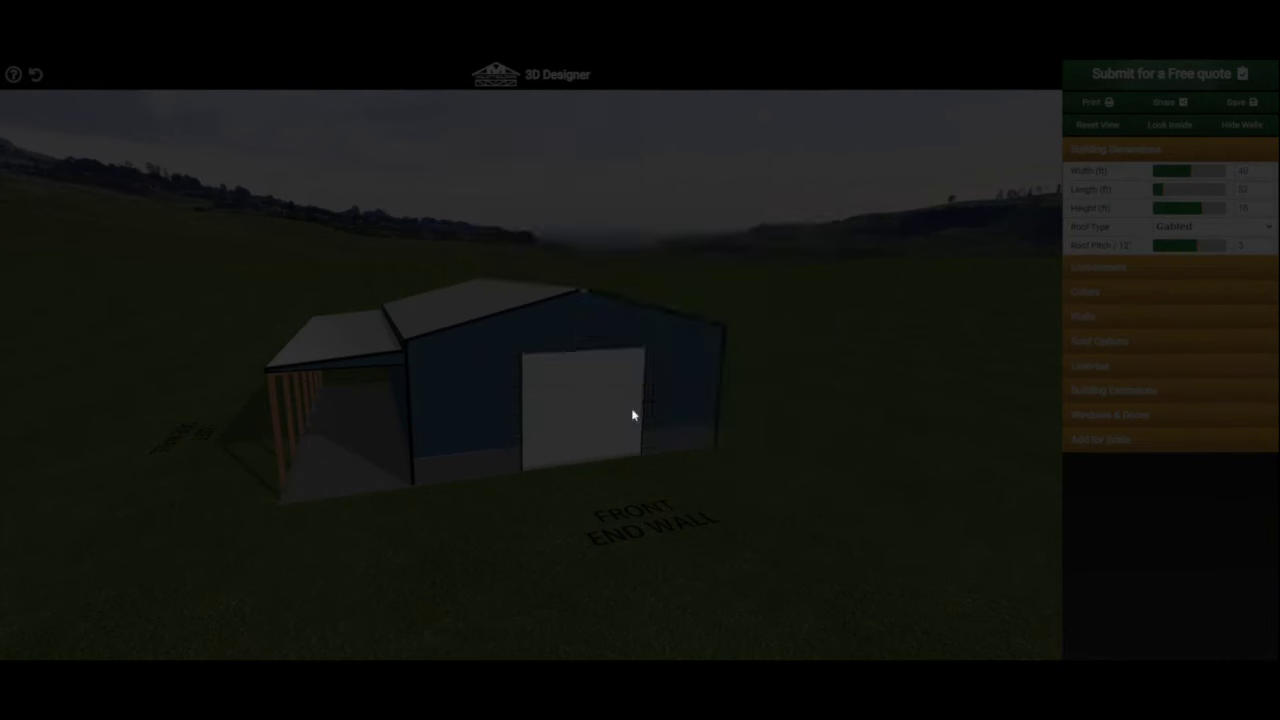